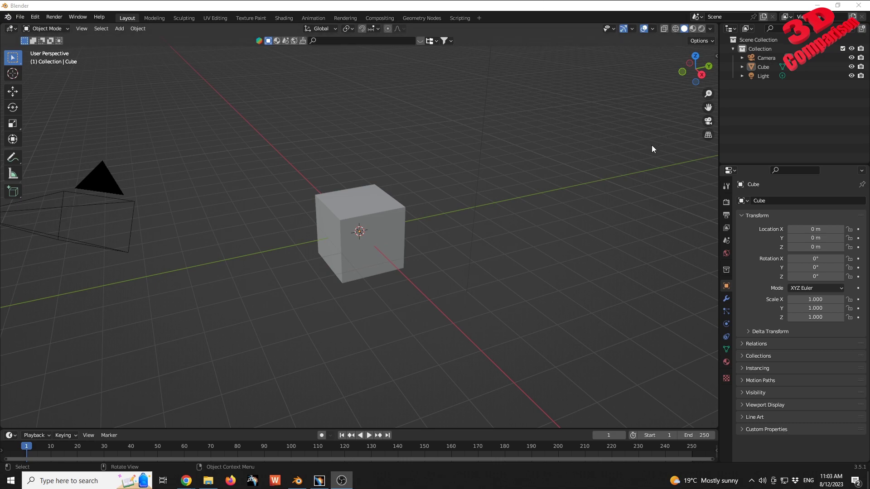
# Show the Scene Properties Units panel to confirm Metric lengths in meters
pyautogui.click(726, 242)
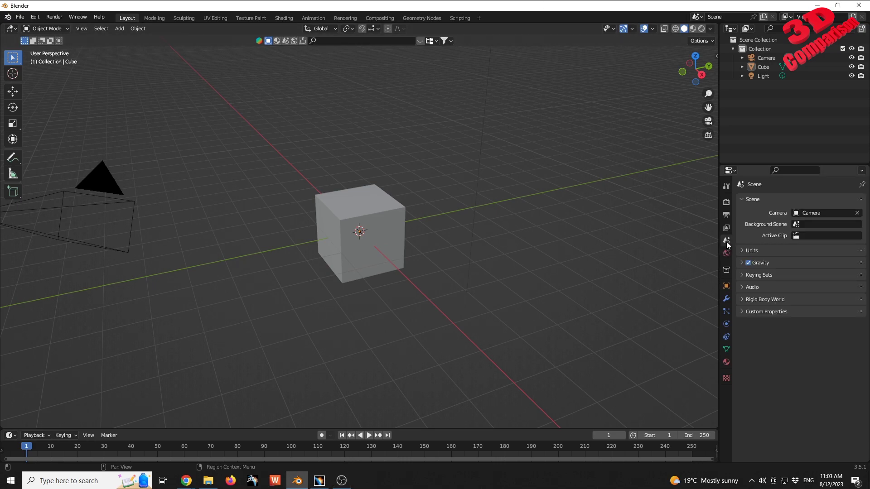
pyautogui.click(745, 251)
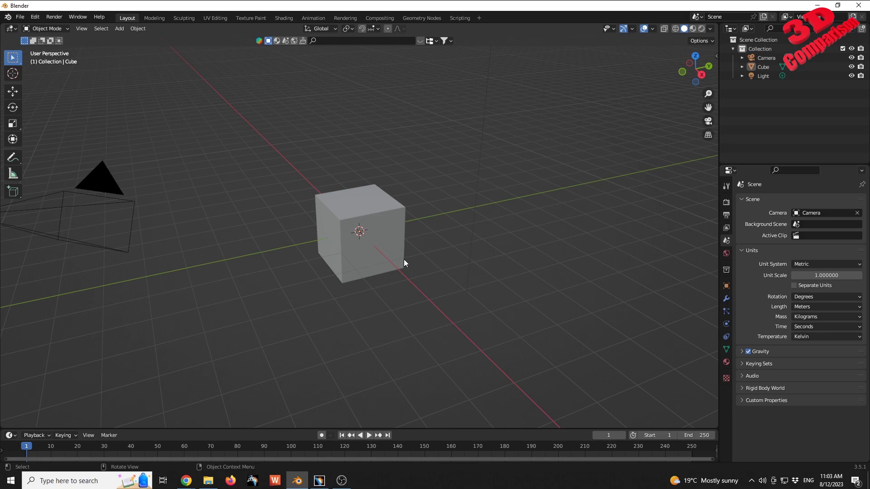
# Review the Copper key web page's downloads, scan Info, and the Artec Micro scanner page
pyautogui.moveTo(186, 480)
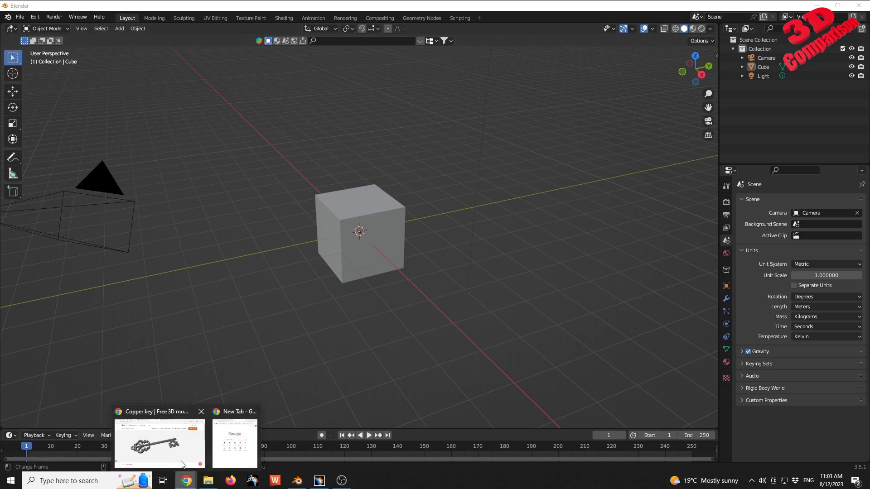
pyautogui.click(155, 442)
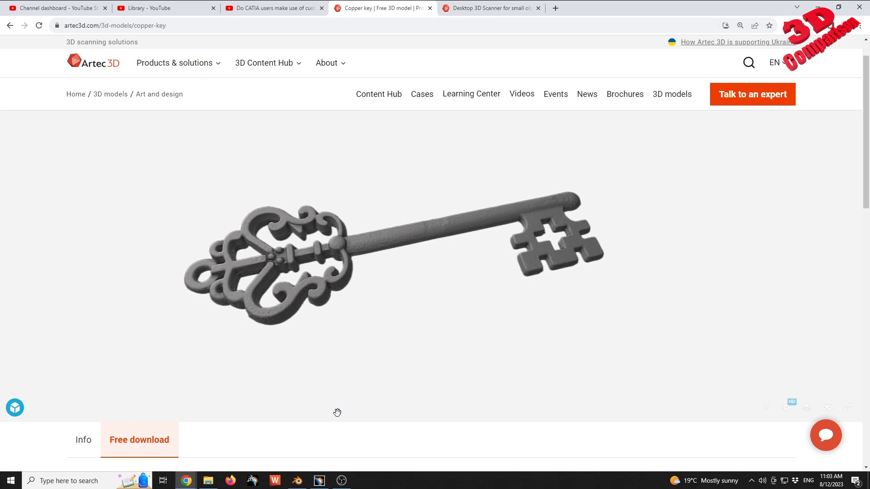
pyautogui.scroll(-1, 326, 421)
pyautogui.scroll(-2, 316, 433)
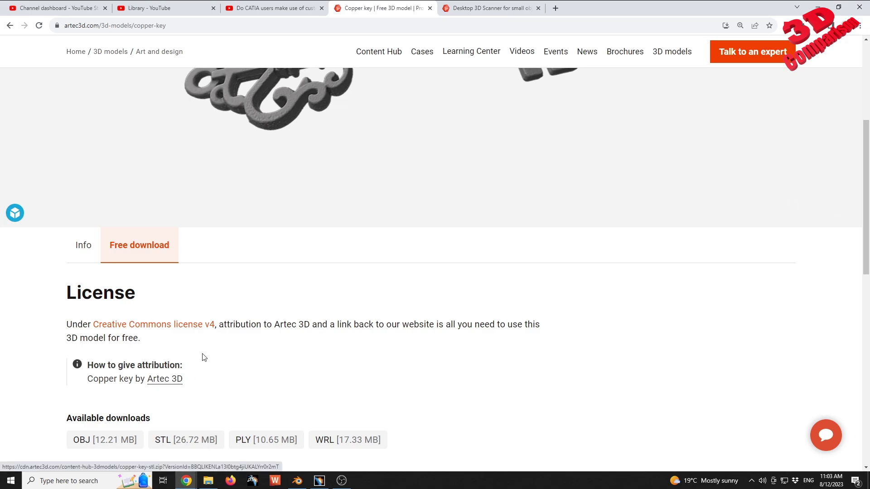
pyautogui.click(93, 250)
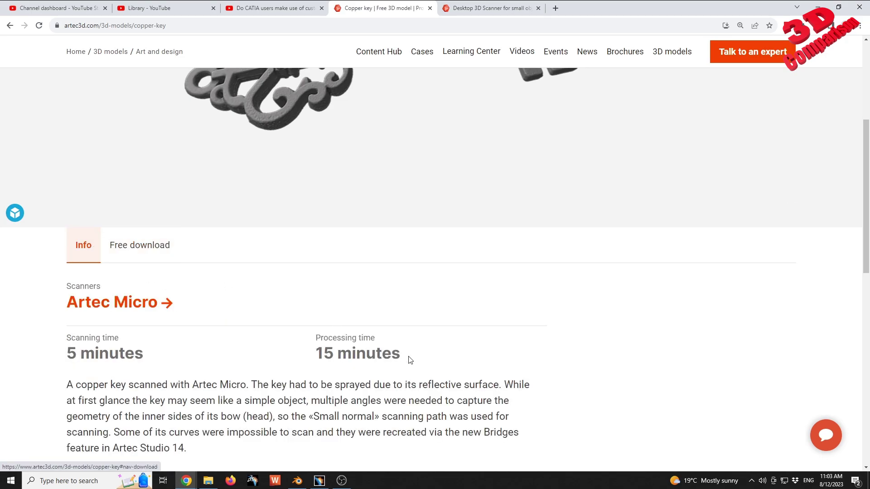
pyautogui.click(136, 314)
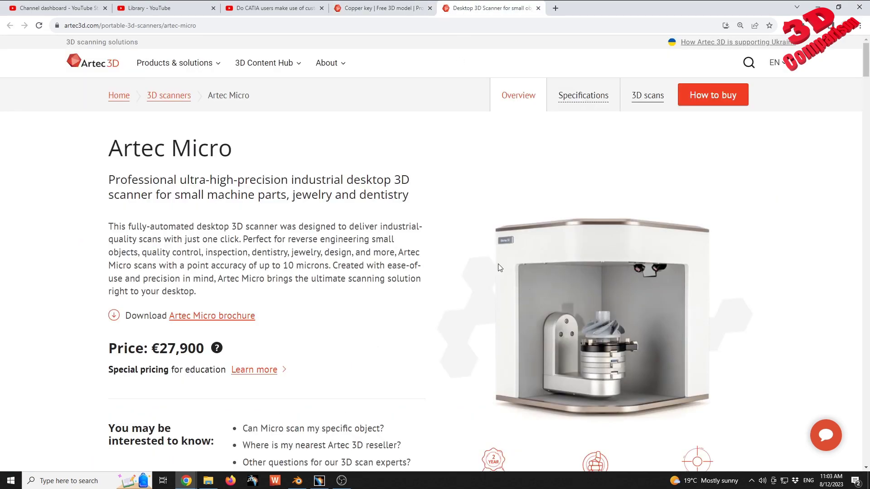
pyautogui.click(402, 12)
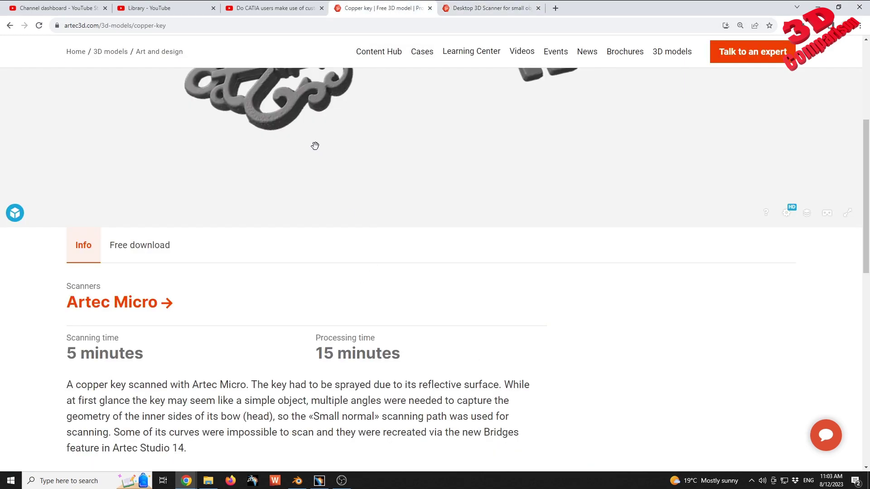
# Locate the downloaded Copper key STL file and check its 47.0 MB size
pyautogui.click(207, 480)
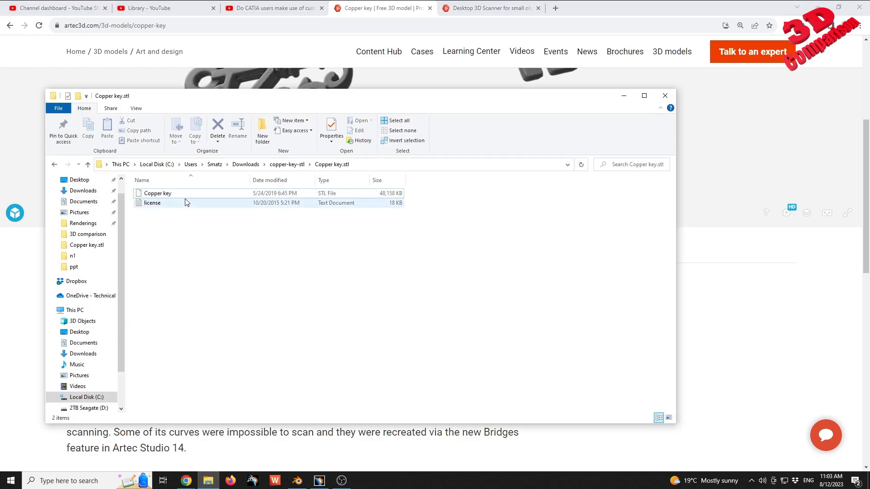
pyautogui.click(165, 194)
pyautogui.click(166, 194)
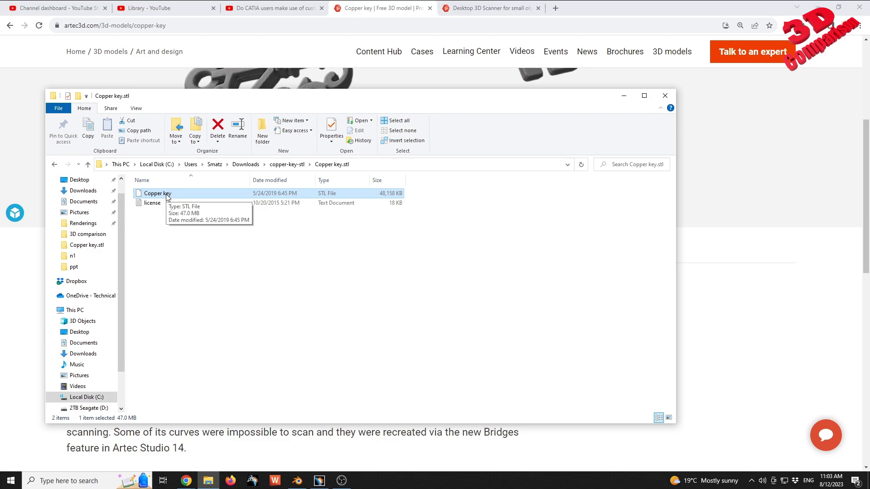
# Import Downloads\copper-key-stl\Copper key.stl into Blender at the default 1.000 scale
pyautogui.click(297, 480)
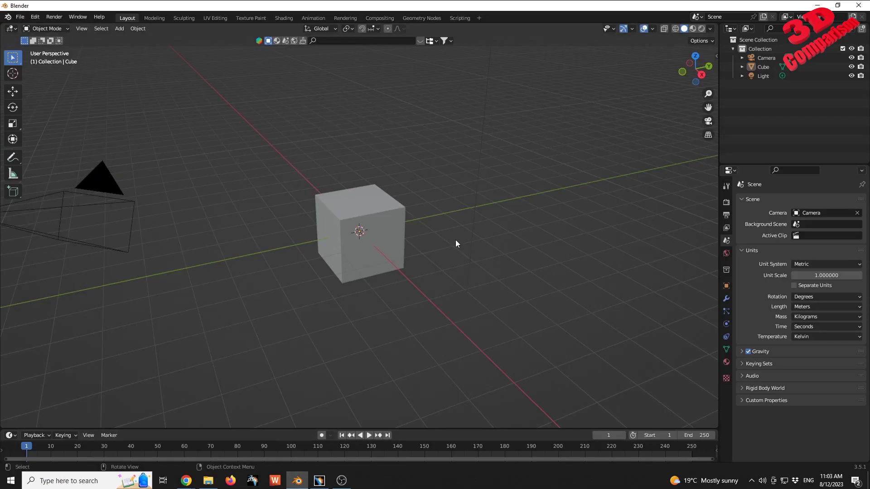
pyautogui.click(23, 16)
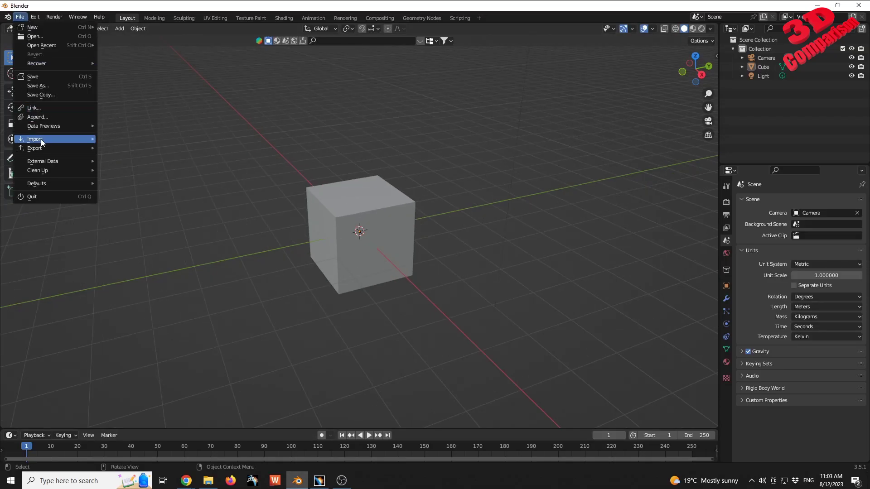
pyautogui.moveTo(54, 139)
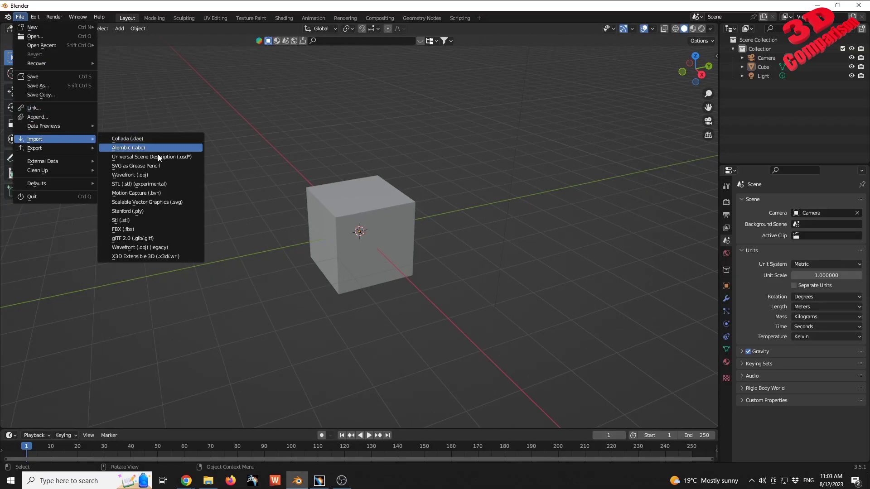
pyautogui.click(144, 184)
pyautogui.click(249, 234)
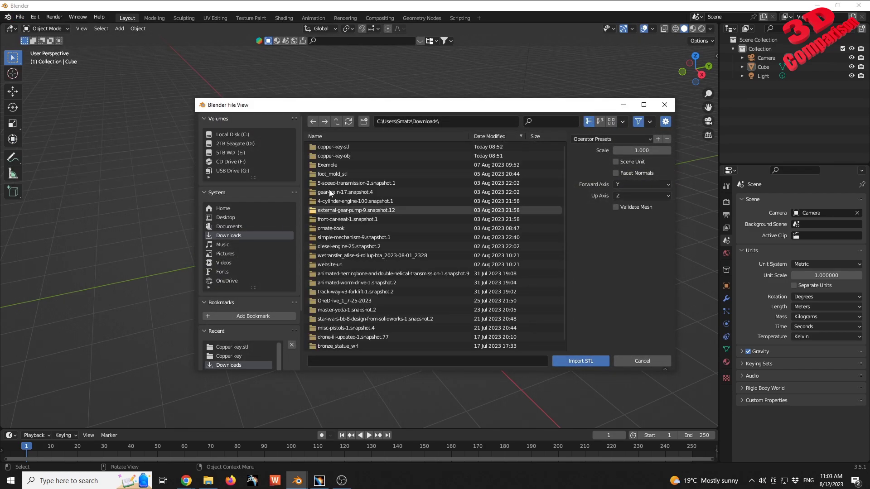
pyautogui.doubleClick(336, 146)
pyautogui.doubleClick(348, 147)
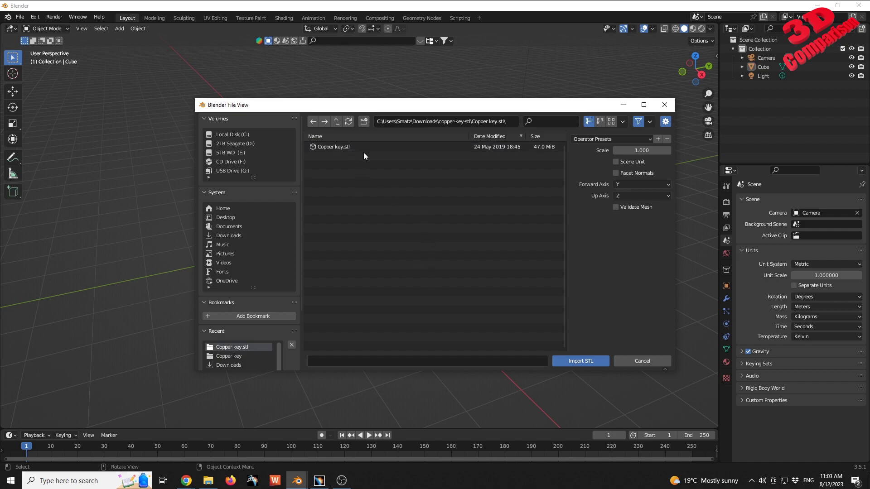
pyautogui.moveTo(402, 105); pyautogui.dragTo(354, 105)
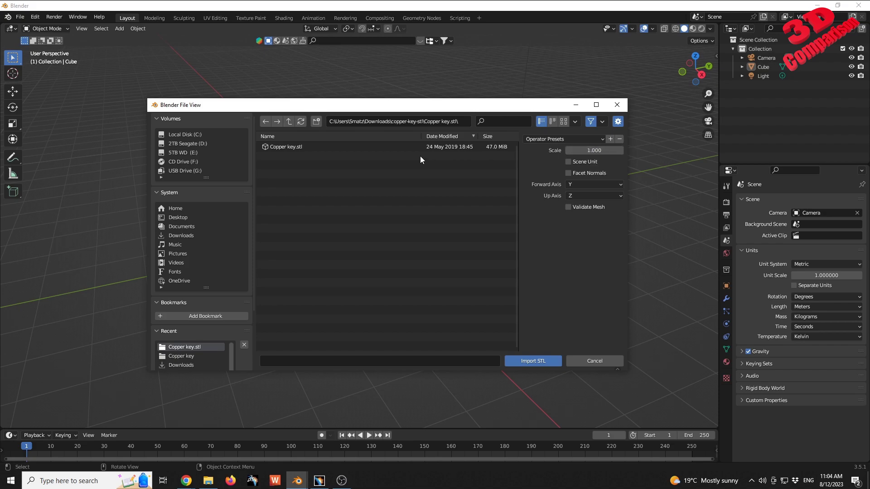
pyautogui.click(434, 146)
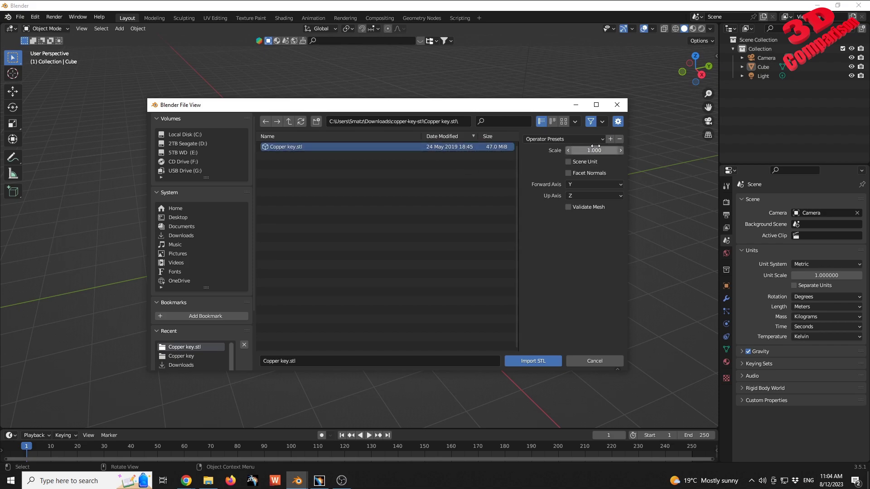
pyautogui.click(537, 360)
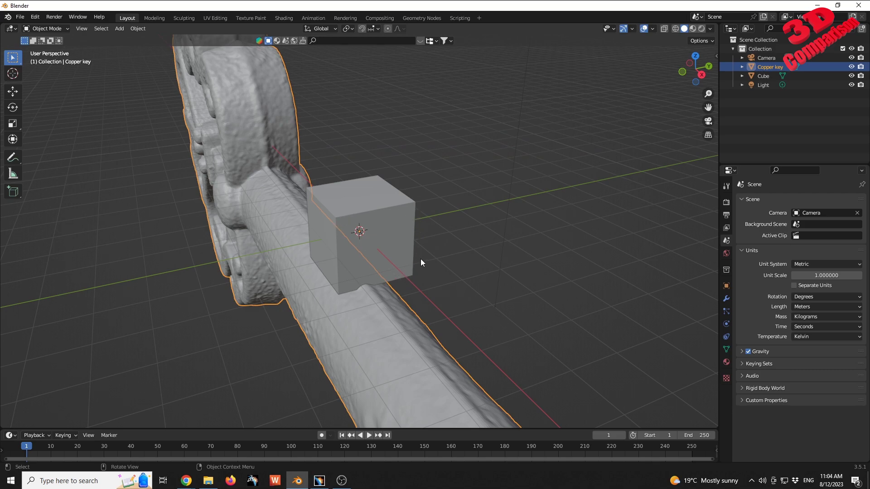
# With snapping on, measure the default cube's top edge with the Measure tool, reading 2 m
pyautogui.click(459, 240)
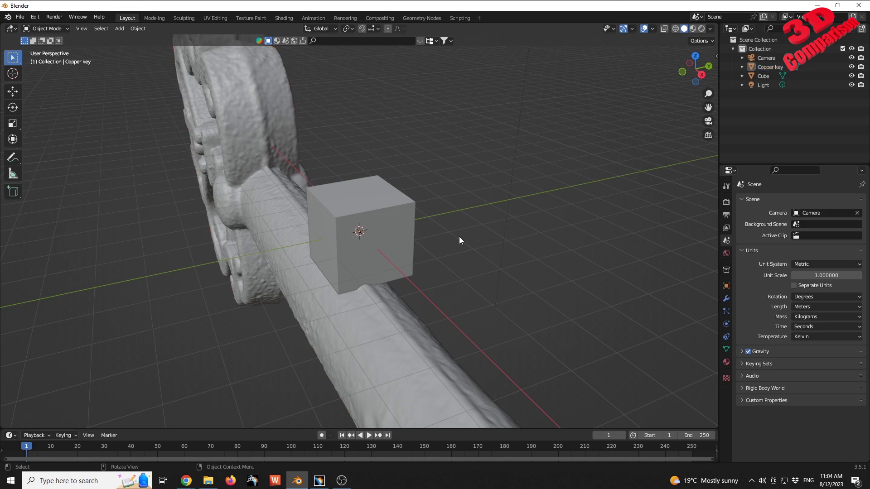
pyautogui.click(13, 174)
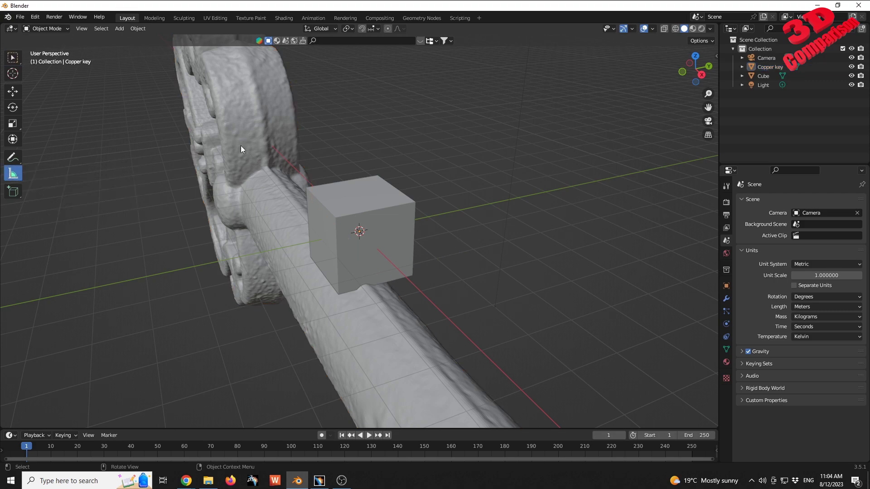
pyautogui.click(363, 29)
pyautogui.moveTo(393, 224); pyautogui.dragTo(349, 222, button='middle')
pyautogui.moveTo(364, 206); pyautogui.dragTo(391, 201)
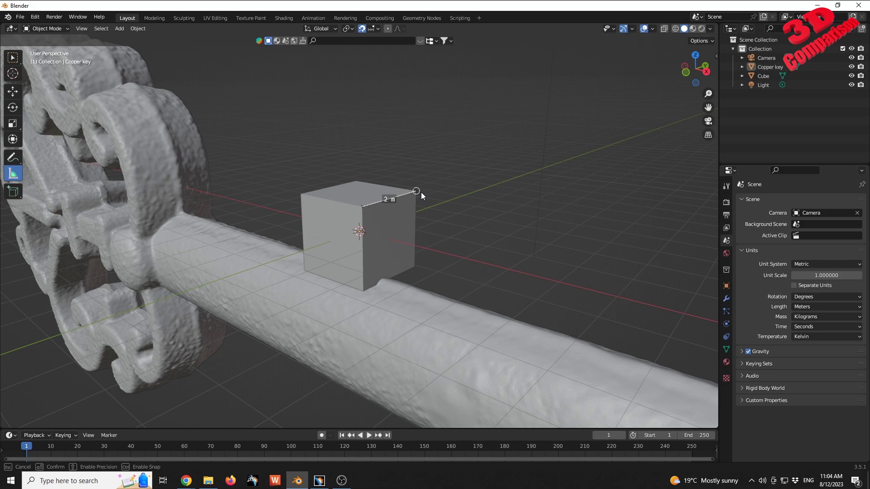
pyautogui.moveTo(421, 192); pyautogui.dragTo(421, 193)
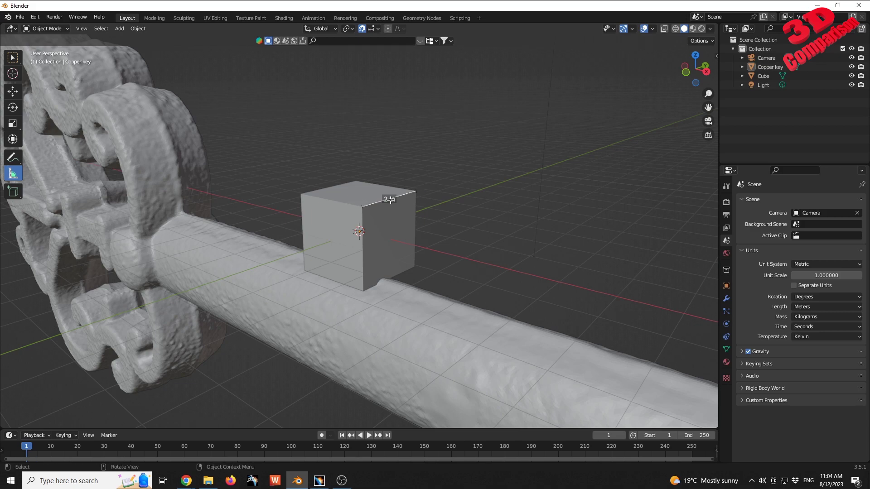
pyautogui.scroll(-4, 419, 231)
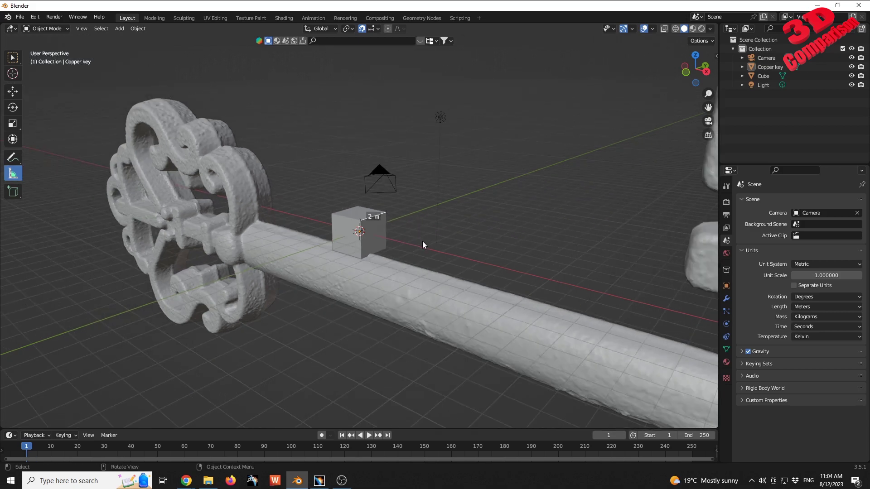
# In front orthographic view, measure the key from ring to tip at 57.2867 m
pyautogui.moveTo(422, 241); pyautogui.dragTo(455, 219, button='middle')
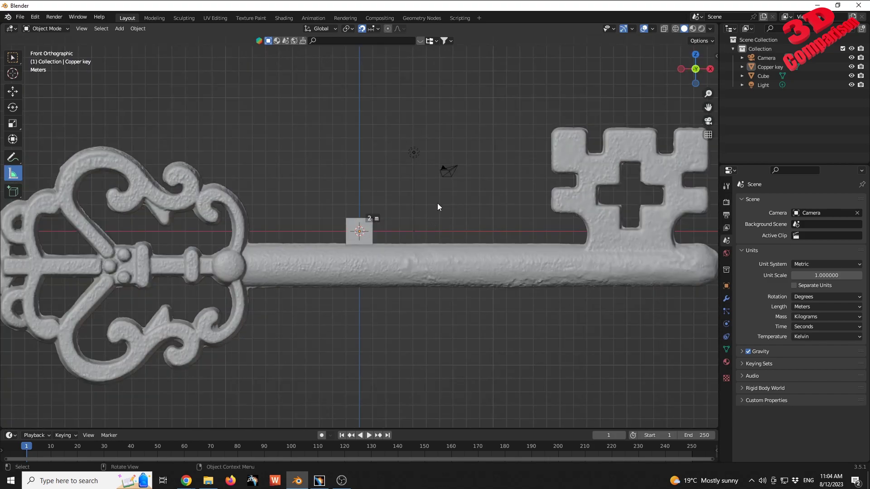
pyautogui.scroll(-1, 437, 203)
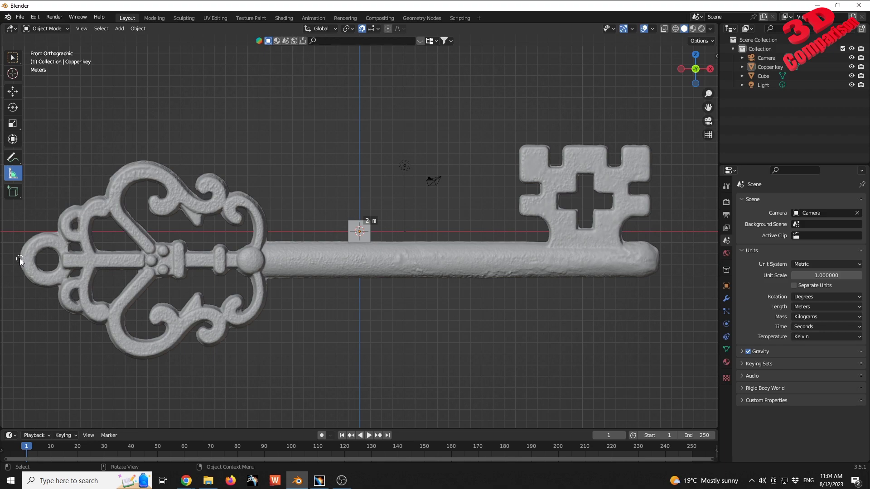
pyautogui.moveTo(20, 259); pyautogui.dragTo(658, 258)
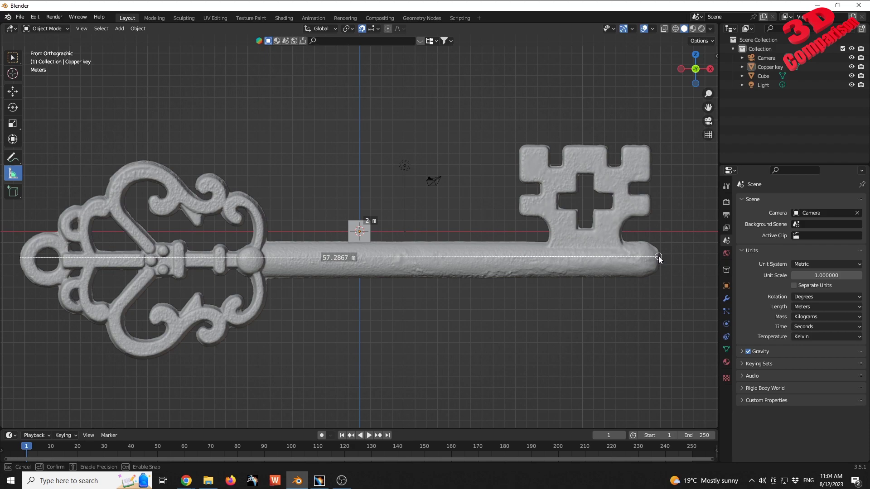
pyautogui.moveTo(658, 258); pyautogui.dragTo(658, 258)
pyautogui.moveTo(493, 183); pyautogui.dragTo(464, 209, button='middle')
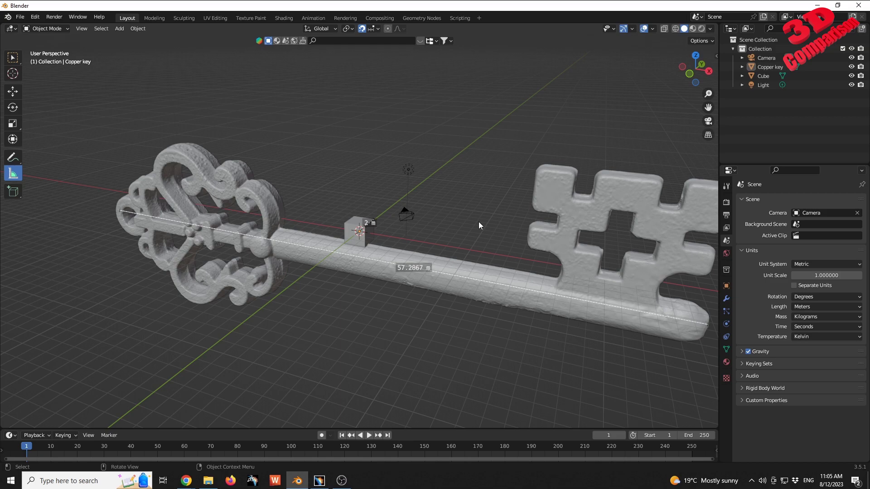
# Show the Output Properties, with 1920 × 1080 px resolution at 24 fps
pyautogui.click(727, 216)
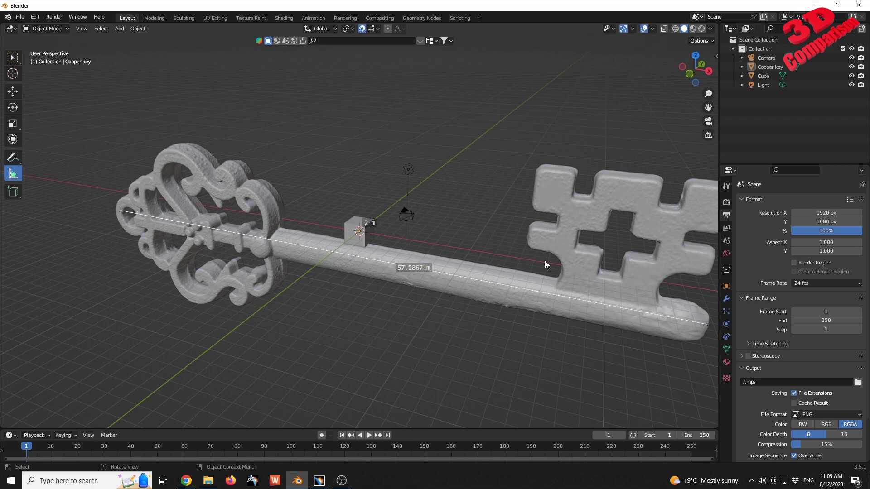
pyautogui.moveTo(493, 260); pyautogui.dragTo(528, 260, button='middle')
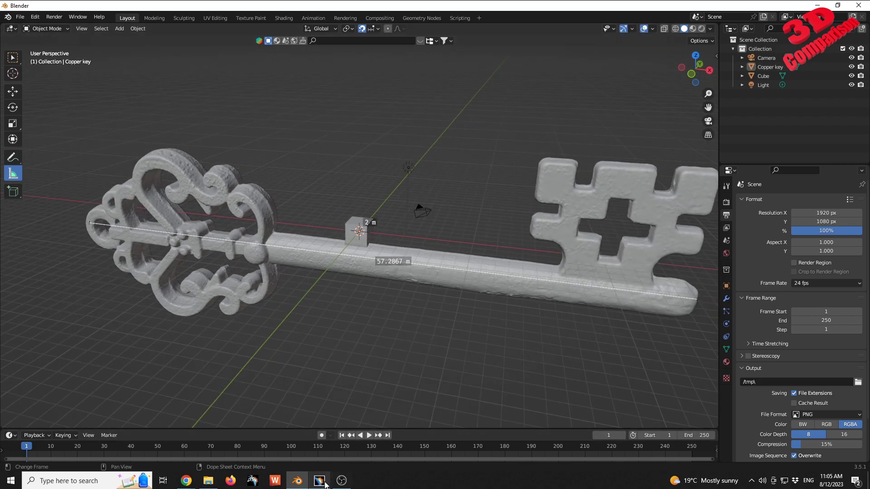
# In CATIA V5, start the Digitized Shape Editor workbench with a new Part1
pyautogui.hotkey('alt', 'Tab')
pyautogui.click(8, 15)
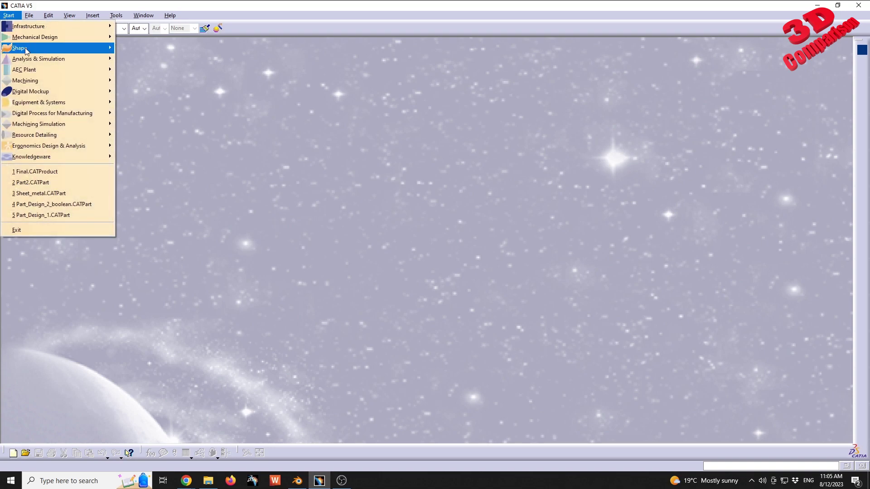
pyautogui.moveTo(28, 47)
pyautogui.click(156, 91)
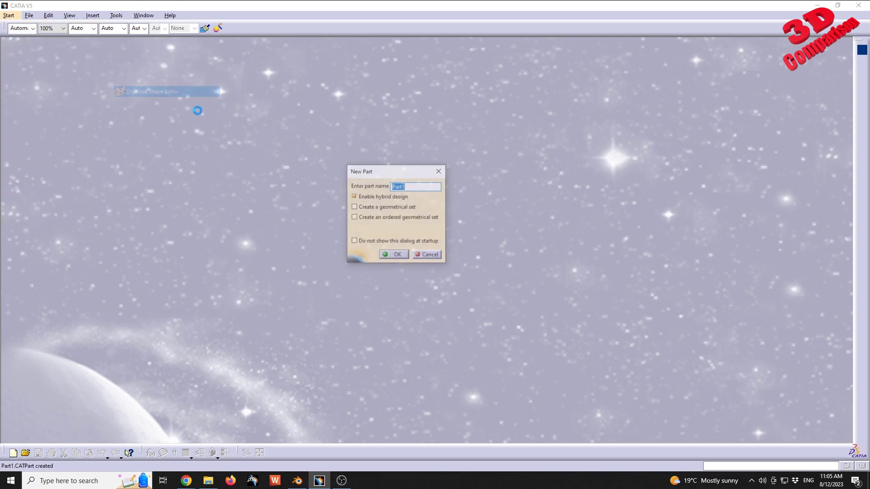
pyautogui.press('Return')
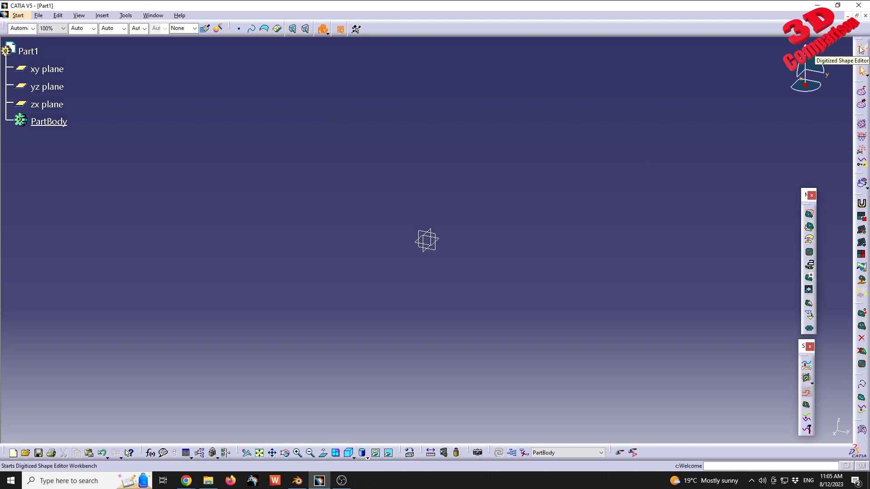
# Import the Copper key STL with Millimeter file units and scale factor 1
pyautogui.click(860, 92)
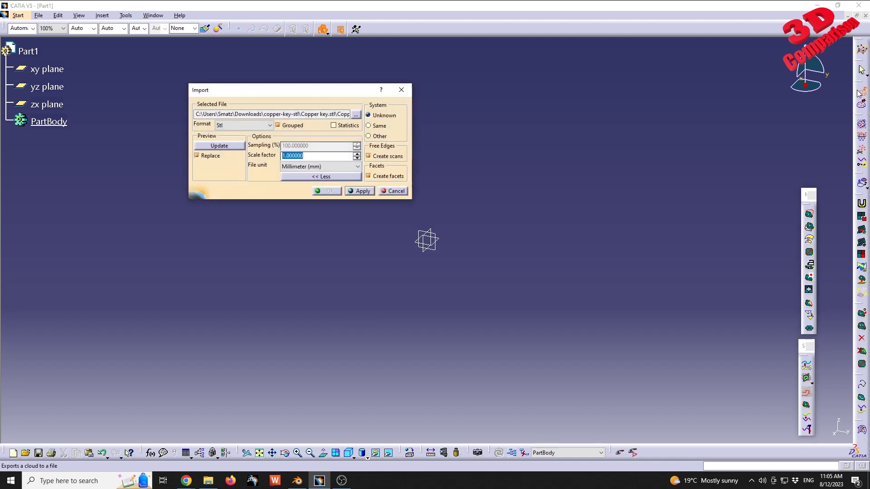
pyautogui.moveTo(284, 94); pyautogui.dragTo(259, 154)
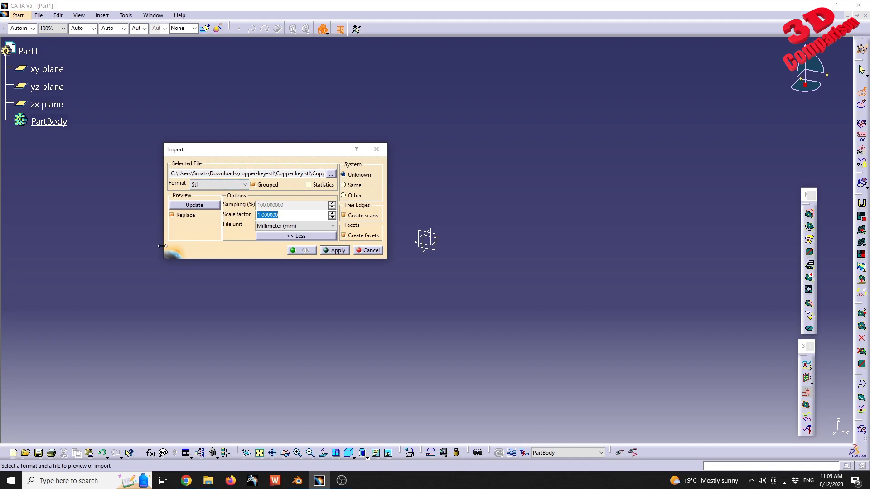
pyautogui.click(295, 225)
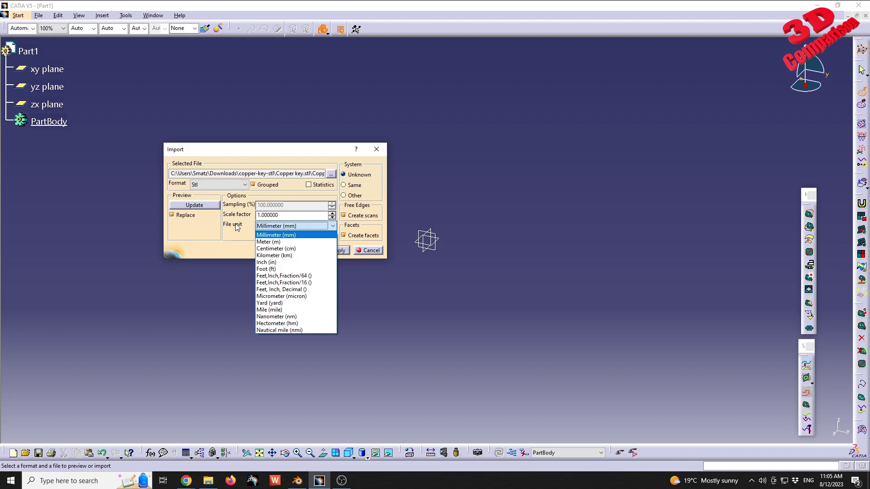
pyautogui.click(286, 235)
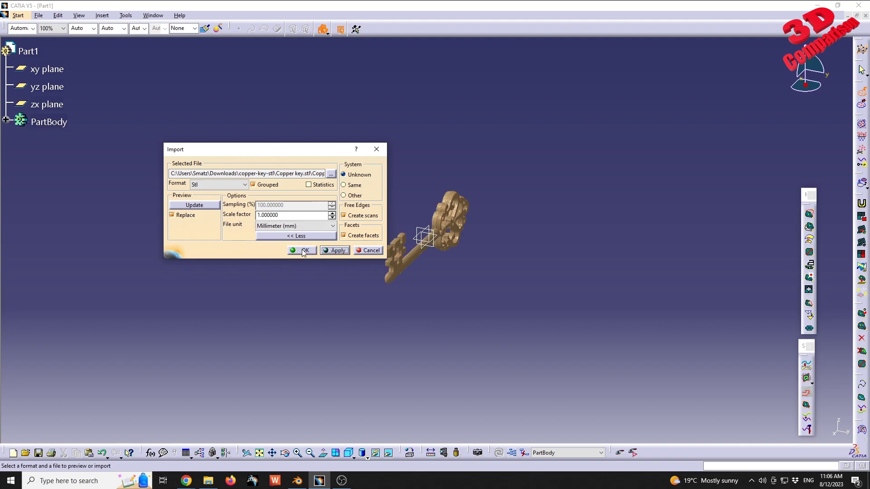
pyautogui.click(302, 251)
pyautogui.moveTo(298, 252); pyautogui.dragTo(408, 236, button='middle')
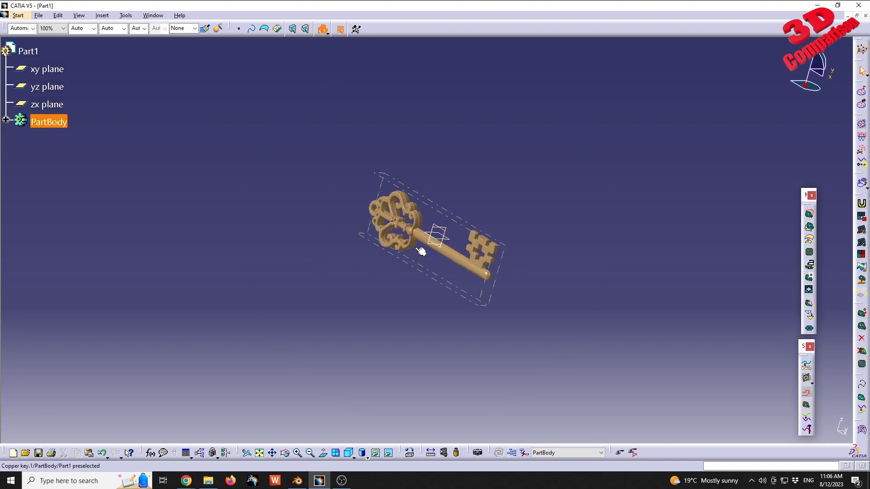
pyautogui.click(18, 15)
# In Part Design, sketch a line on the zx plane spanning the key's full length
pyautogui.moveTo(68, 35)
pyautogui.click(260, 105)
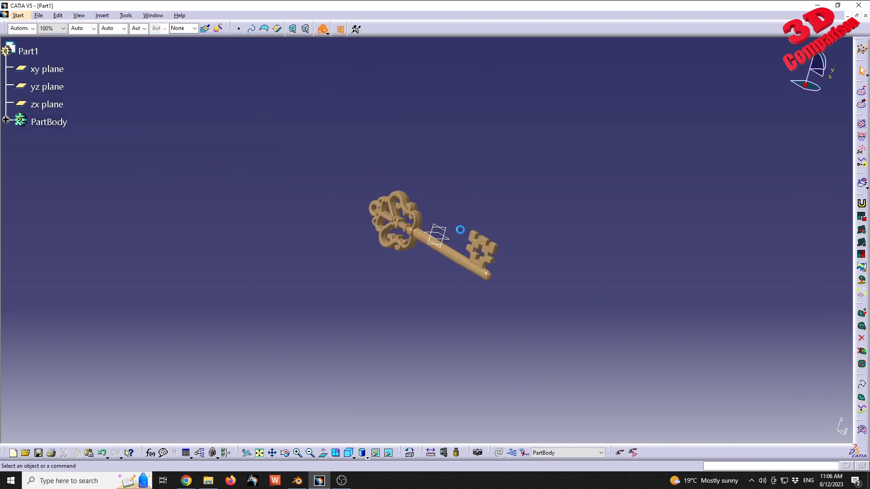
pyautogui.click(436, 233)
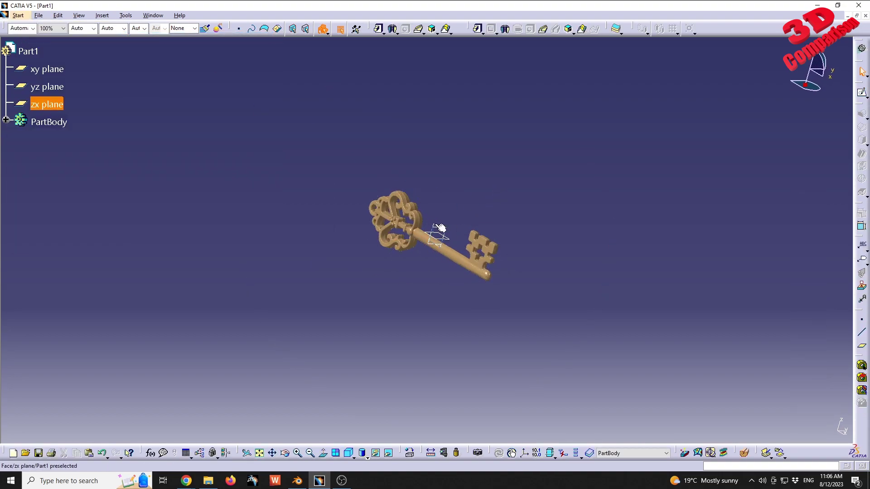
pyautogui.click(861, 92)
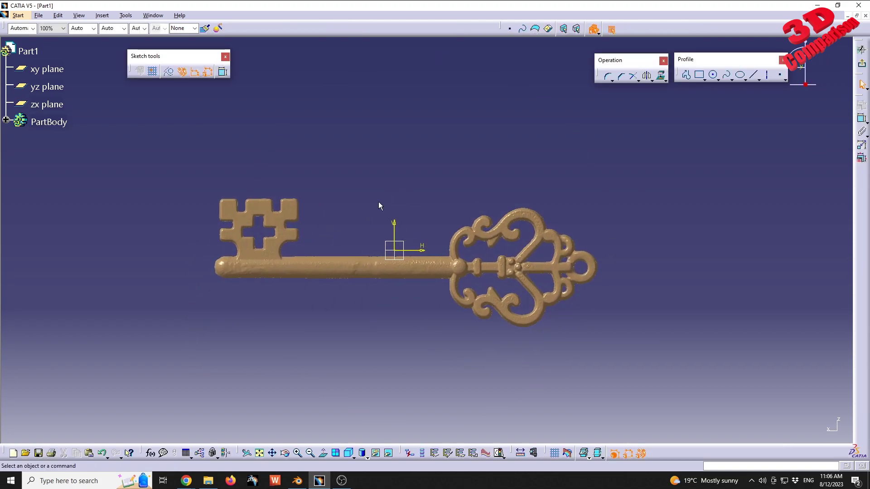
pyautogui.press('l')
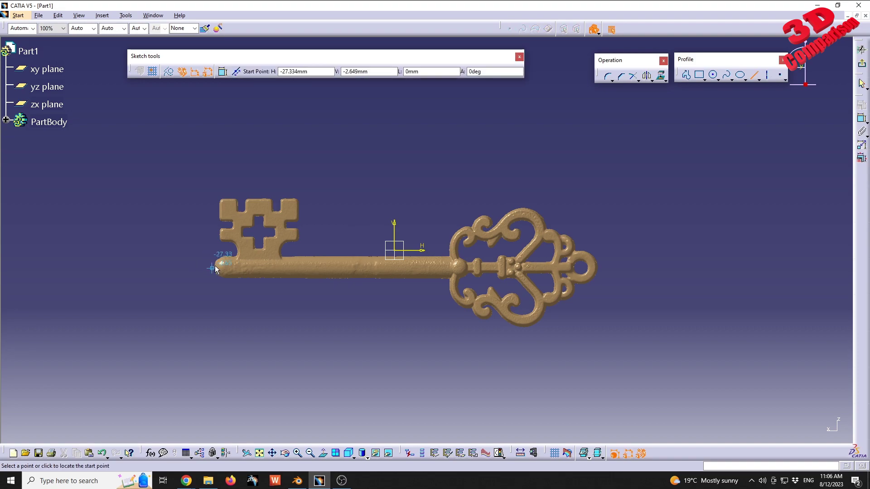
pyautogui.click(216, 266)
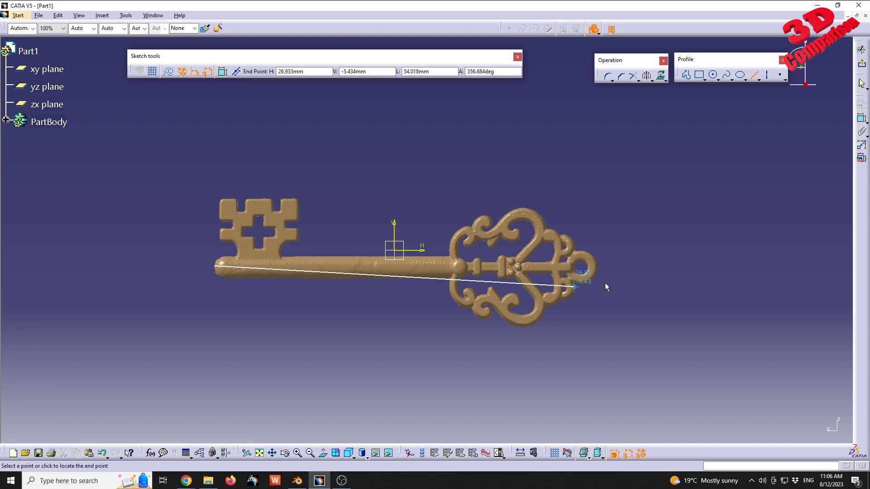
pyautogui.click(600, 268)
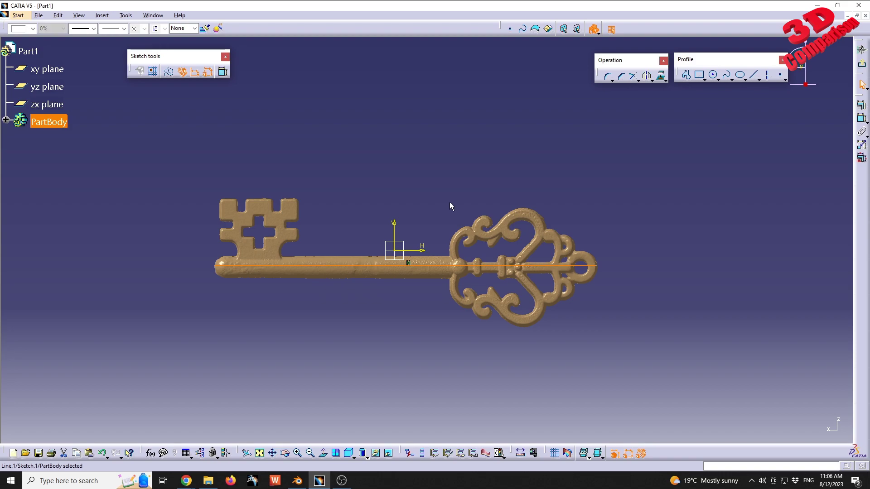
# Dimension the line at 57.187, then return to Blender
pyautogui.press('c')
pyautogui.click(437, 267)
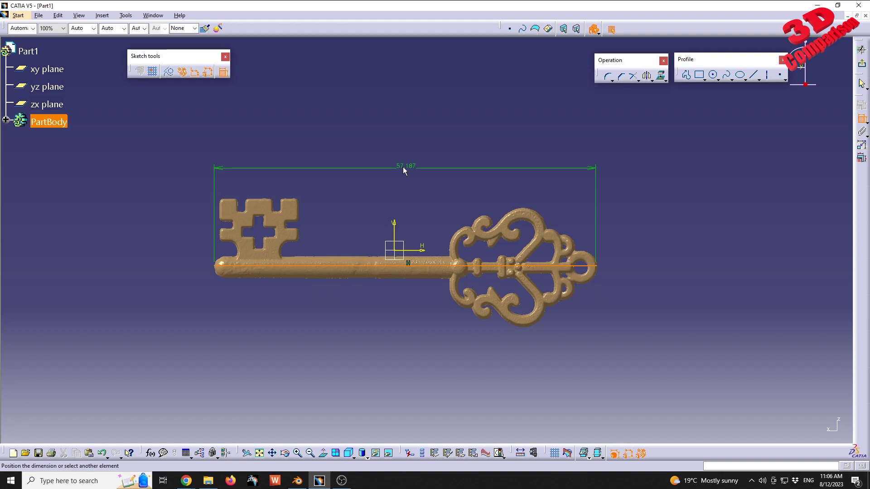
pyautogui.click(404, 169)
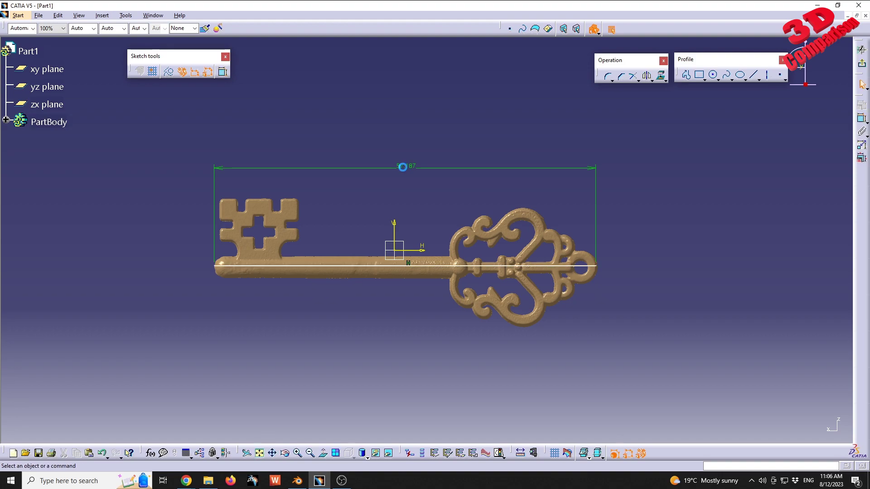
pyautogui.moveTo(517, 202); pyautogui.dragTo(393, 193, button='middle')
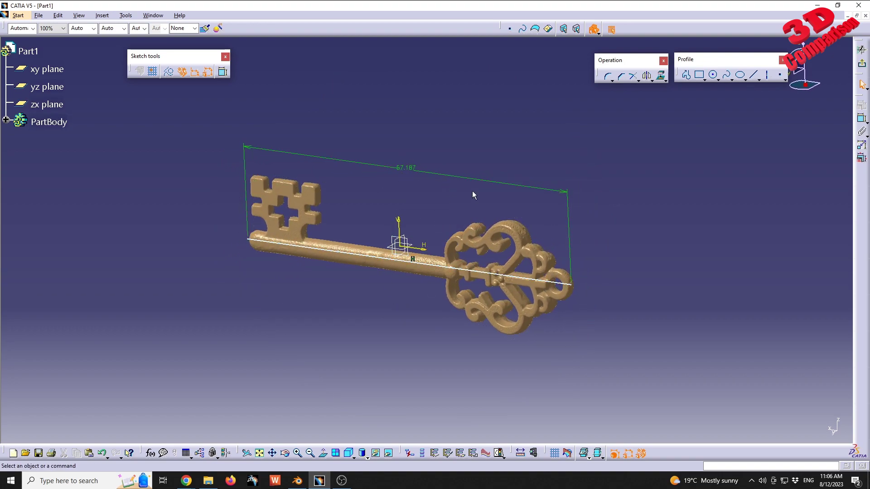
pyautogui.moveTo(433, 192); pyautogui.dragTo(319, 409, button='middle')
pyautogui.click(298, 481)
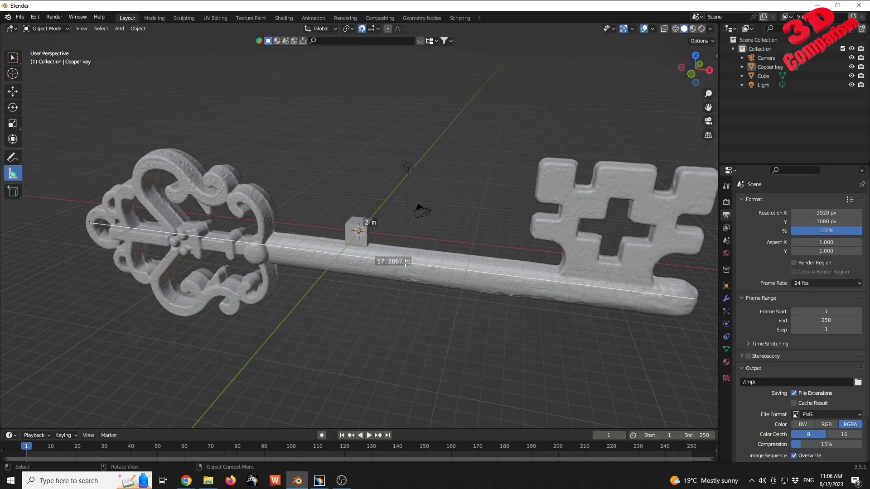
# Re-import Copper key.stl with Scale 0.001, creating Copper key.001
pyautogui.click(20, 17)
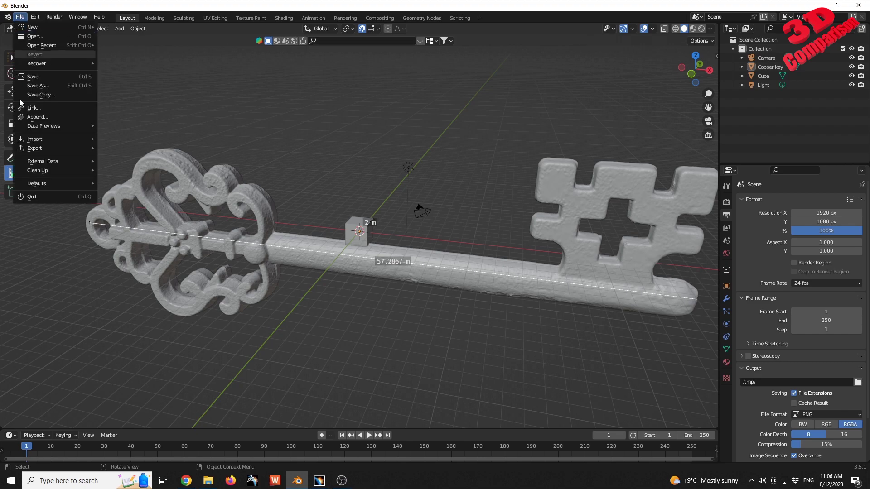
pyautogui.moveTo(45, 140)
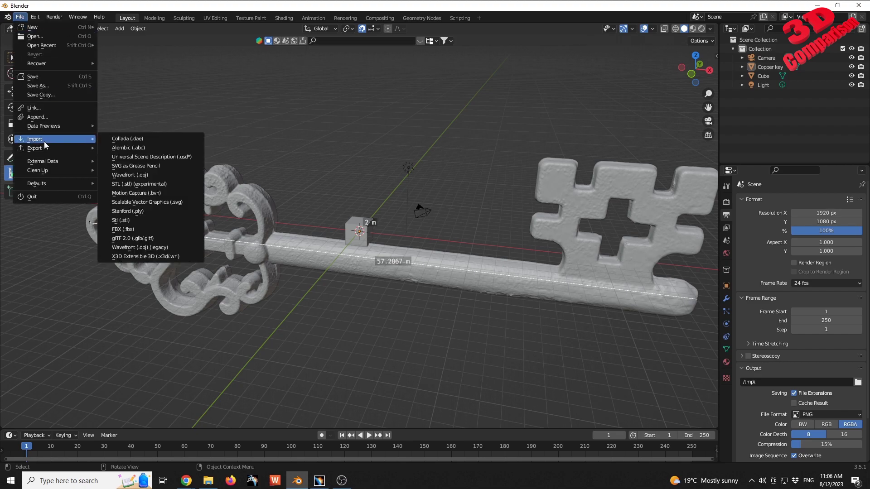
pyautogui.click(149, 184)
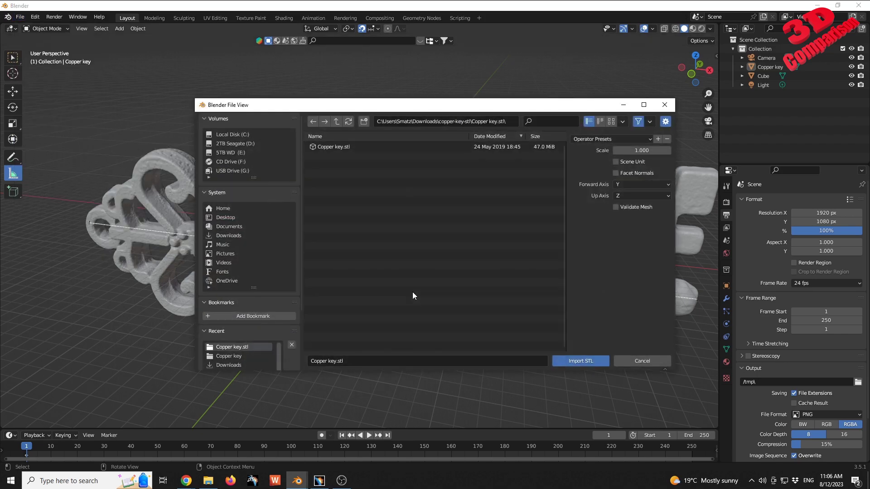
pyautogui.click(376, 148)
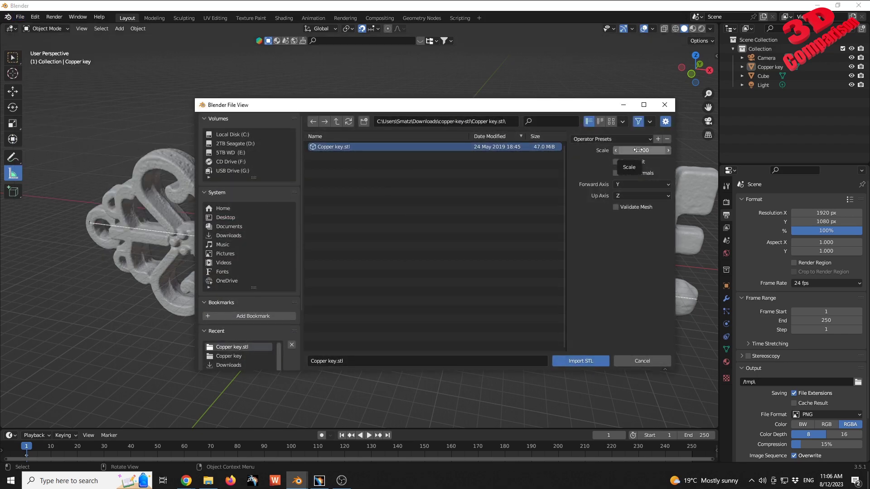
pyautogui.click(637, 150)
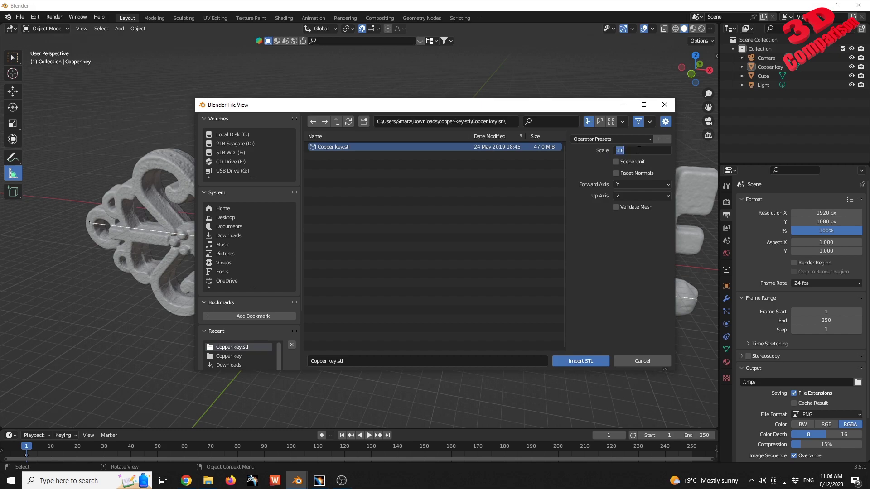
pyautogui.write('0.001')
pyautogui.click(580, 362)
pyautogui.click(582, 361)
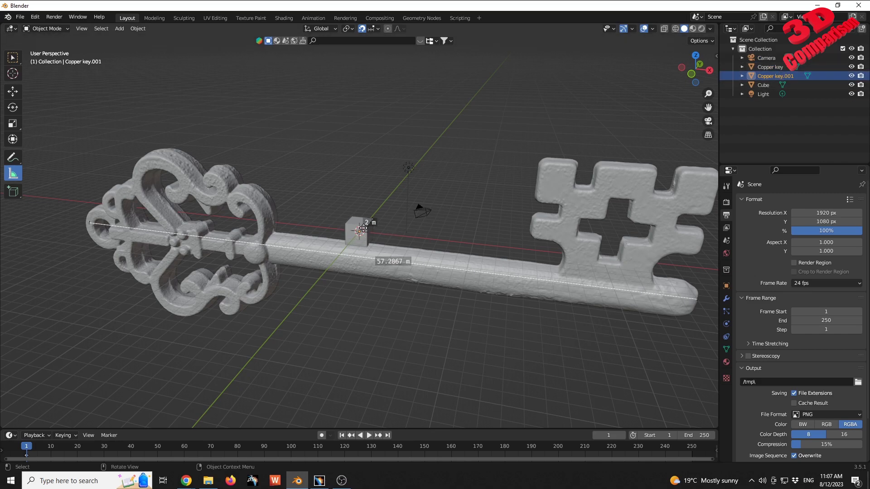
# Hide the Cube and frame Copper key.001 alone in front orthographic view
pyautogui.scroll(12, 358, 231)
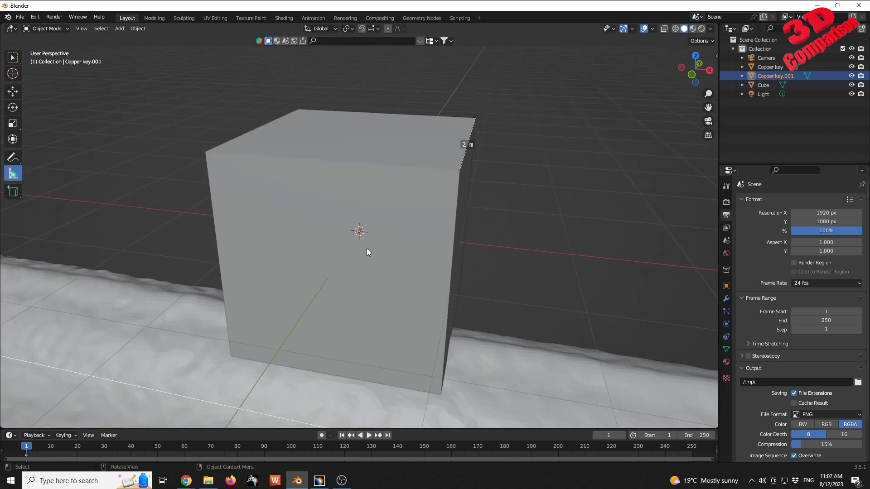
pyautogui.scroll(5, 366, 233)
pyautogui.scroll(-2, 366, 233)
pyautogui.scroll(2, 366, 232)
pyautogui.scroll(-5, 366, 232)
pyautogui.click(850, 85)
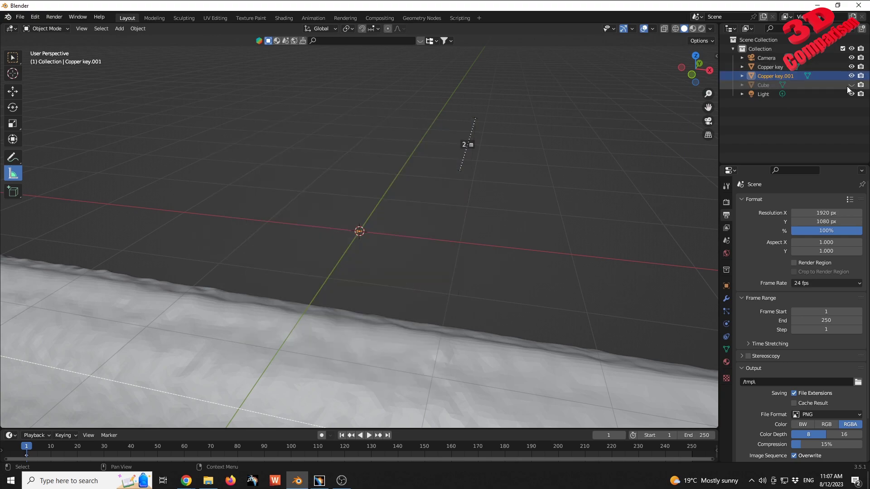
pyautogui.moveTo(396, 238); pyautogui.dragTo(410, 226, button='middle')
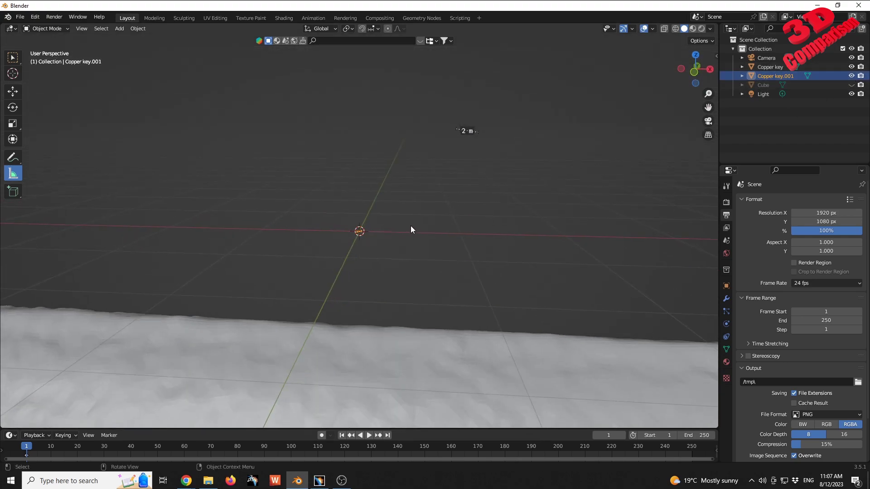
pyautogui.press('KP_1')
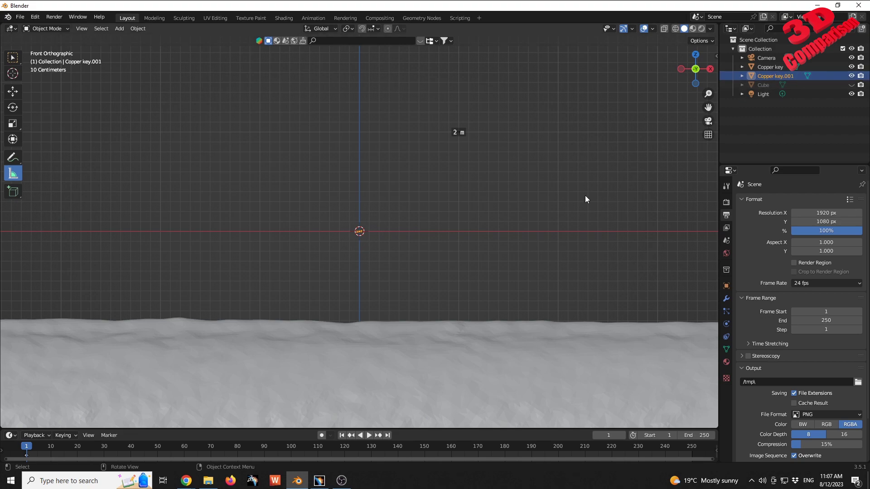
pyautogui.press('KP_Divide')
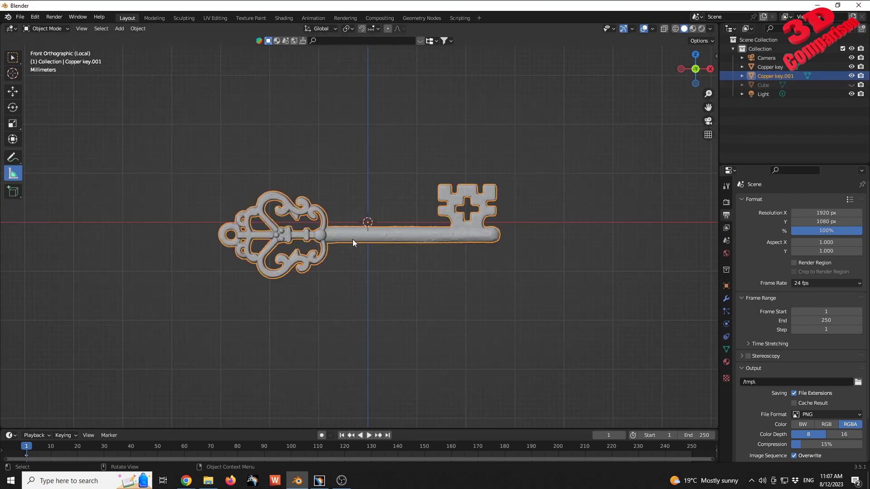
pyautogui.scroll(4, 370, 223)
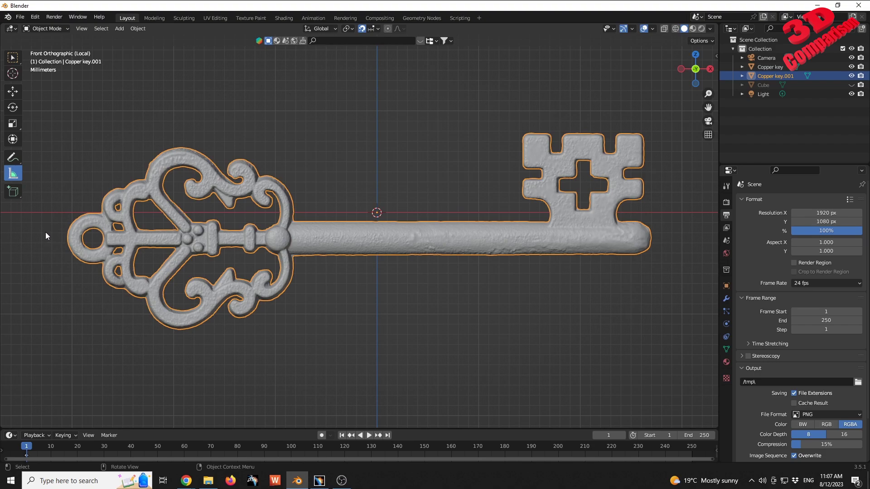
# Measure Copper key.001's length as 0.05742 m and zoom out to the 2 m ruler
pyautogui.moveTo(67, 238); pyautogui.dragTo(651, 236)
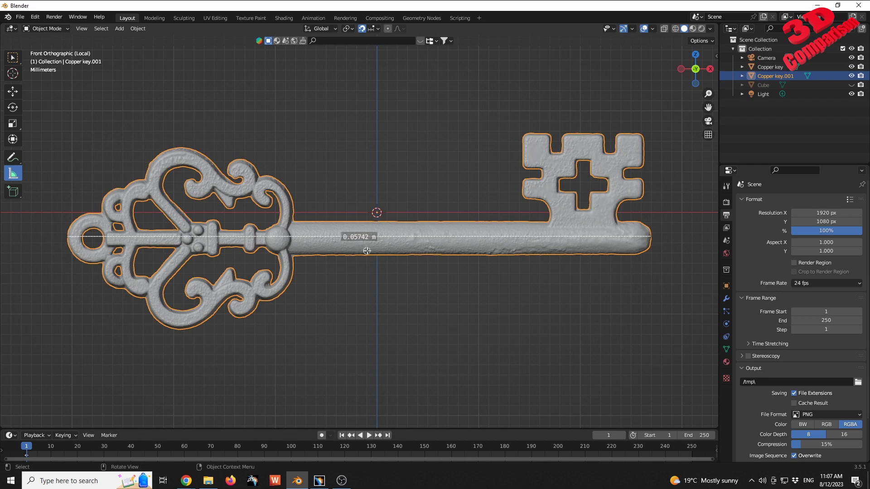
pyautogui.scroll(1, 364, 266)
pyautogui.scroll(-5, 364, 265)
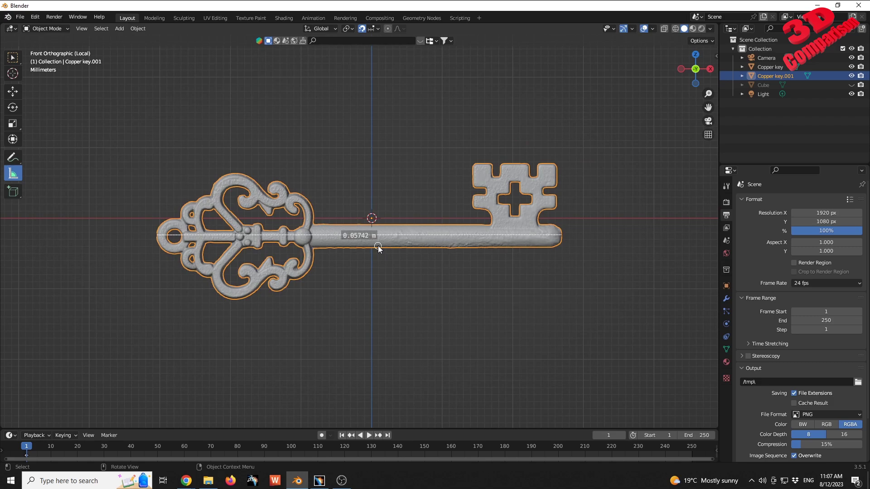
pyautogui.moveTo(379, 243)
pyautogui.mouseDown(button='middle')
pyautogui.moveTo(394, 236)
pyautogui.moveTo(380, 256)
pyautogui.mouseUp(button='middle')
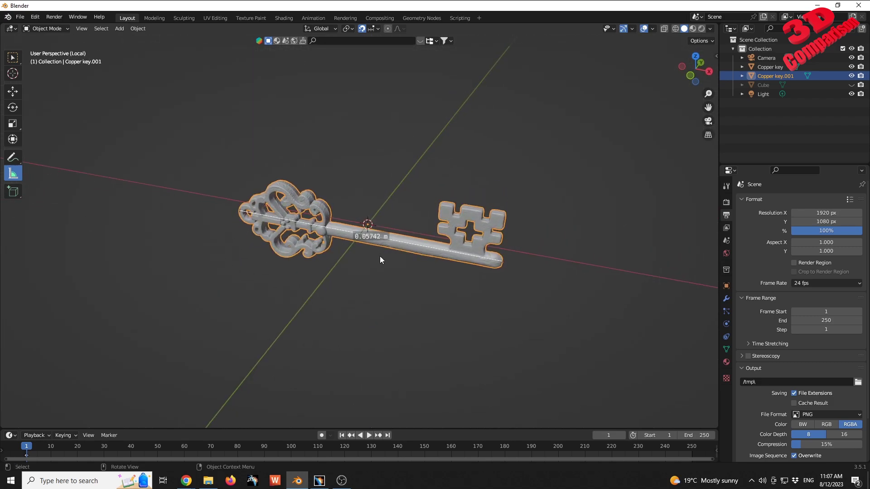
pyautogui.scroll(-12, 380, 256)
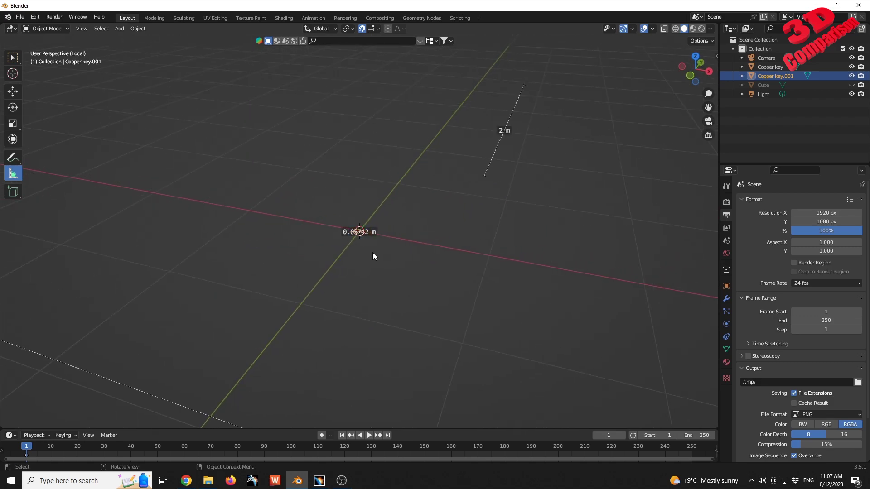
pyautogui.scroll(-8, 370, 240)
# Set the viewport clipping in the View sidebar to Clip End 50000 m and Clip Start 0.0001 m
pyautogui.moveTo(304, 232); pyautogui.dragTo(343, 235, button='middle')
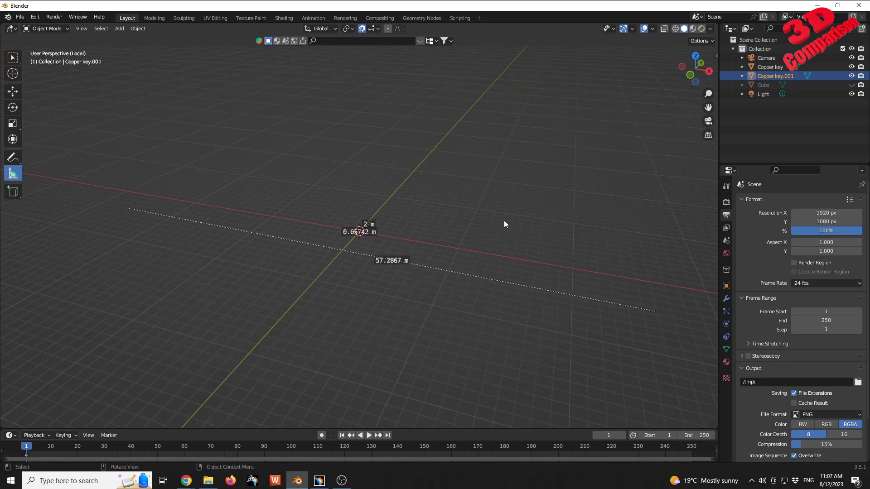
pyautogui.press('n')
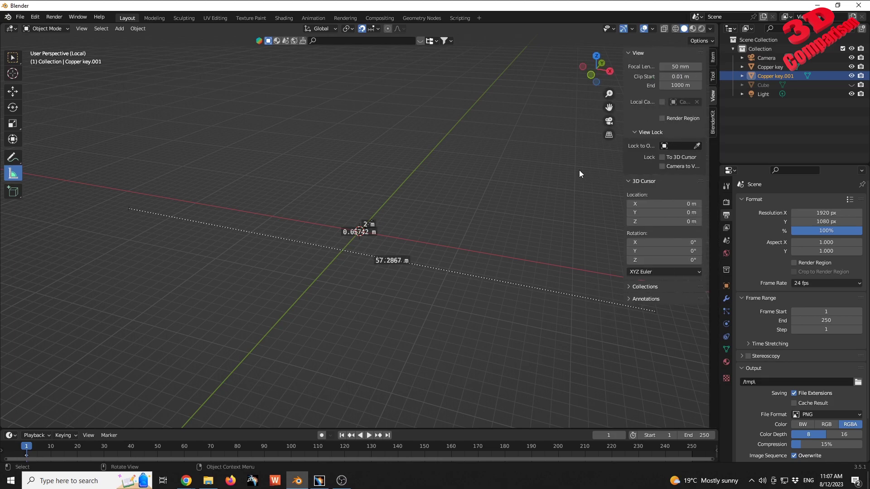
pyautogui.press('n')
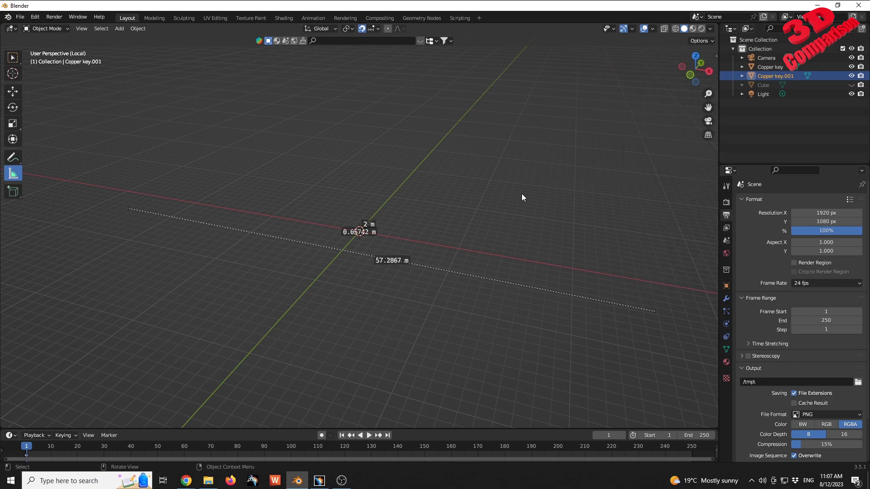
pyautogui.press('n')
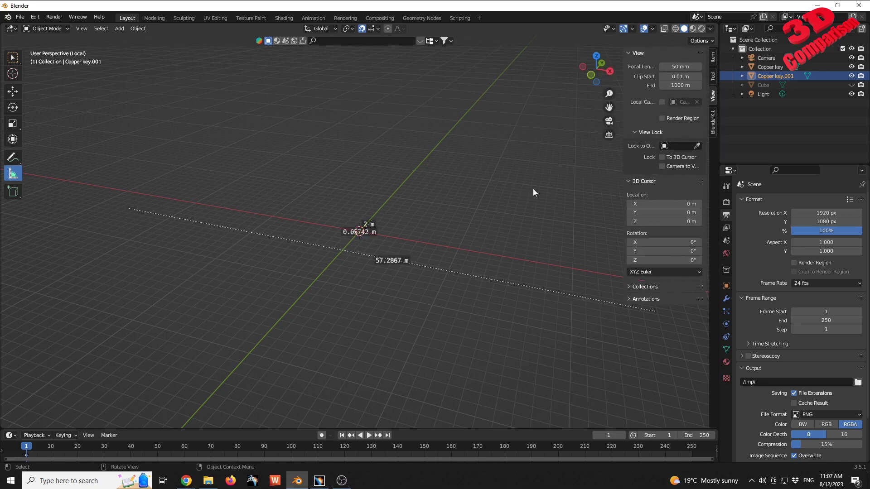
pyautogui.moveTo(690, 85); pyautogui.dragTo(700, 84)
pyautogui.click(690, 85)
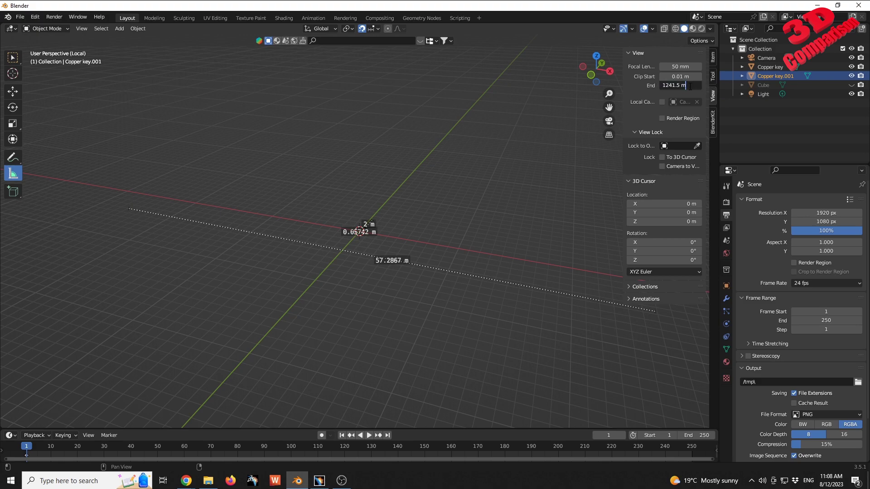
pyautogui.hotkey('ctrl', 'a')
pyautogui.press('BackSpace')
pyautogui.write('50000')
pyautogui.press('Return')
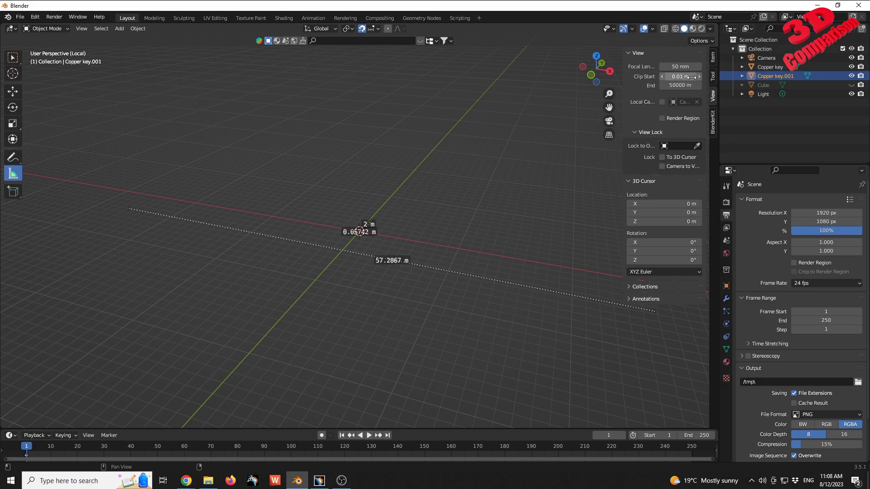
pyautogui.click(691, 77)
pyautogui.write('0.0001')
pyautogui.press('Return')
# Deselect Copper key.001 and frame the copper key to fill the view
pyautogui.moveTo(531, 190); pyautogui.dragTo(448, 222, button='middle')
pyautogui.click(773, 132)
pyautogui.moveTo(423, 187); pyautogui.dragTo(380, 239, button='middle')
pyautogui.press('Home')
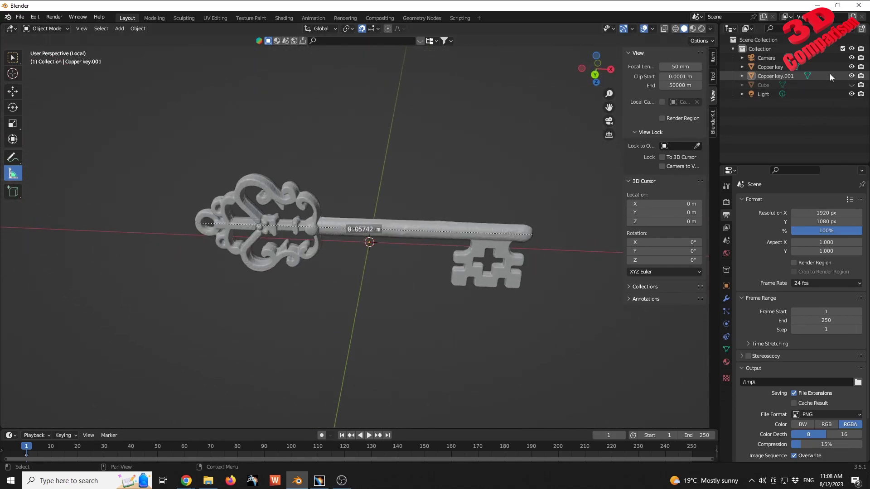
# Select the original Copper key, exit local view, and inspect its 57.2867 m measured length
pyautogui.click(770, 67)
pyautogui.press('KP_Divide')
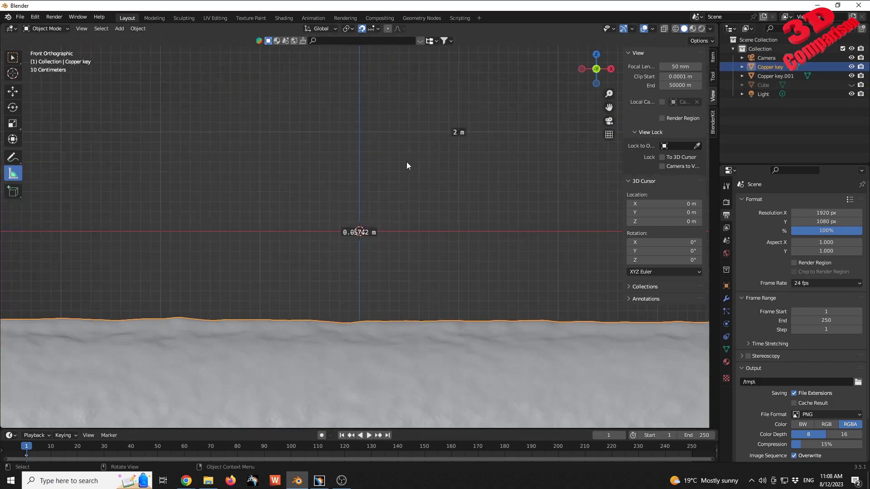
pyautogui.scroll(-6, 457, 232)
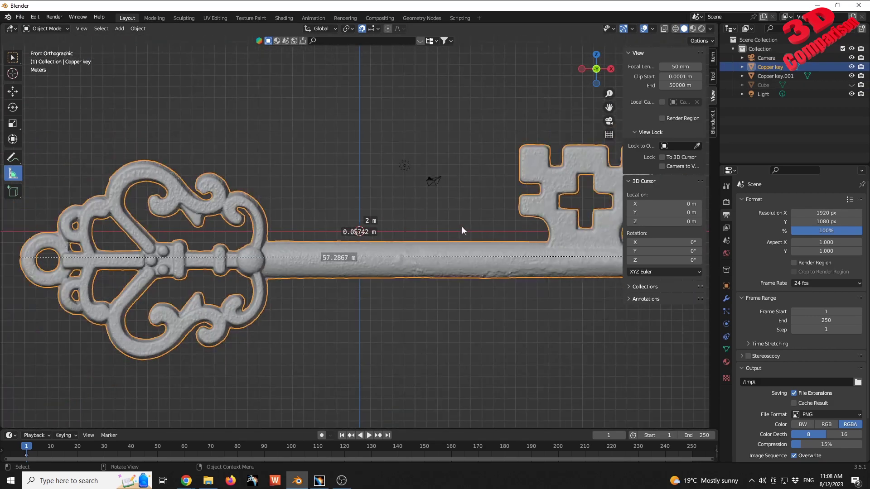
pyautogui.moveTo(461, 226); pyautogui.dragTo(484, 220, button='middle')
pyautogui.scroll(4, 433, 234)
pyautogui.scroll(-2, 432, 232)
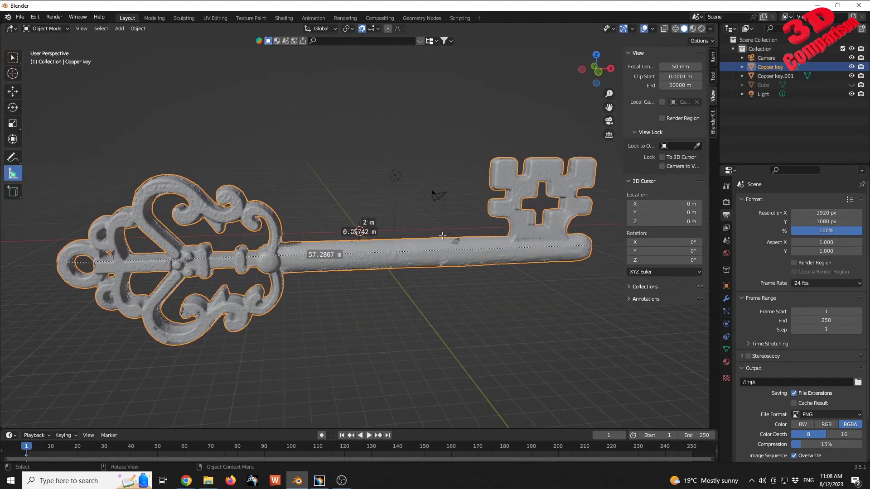
pyautogui.moveTo(357, 284); pyautogui.dragTo(374, 231, button='middle')
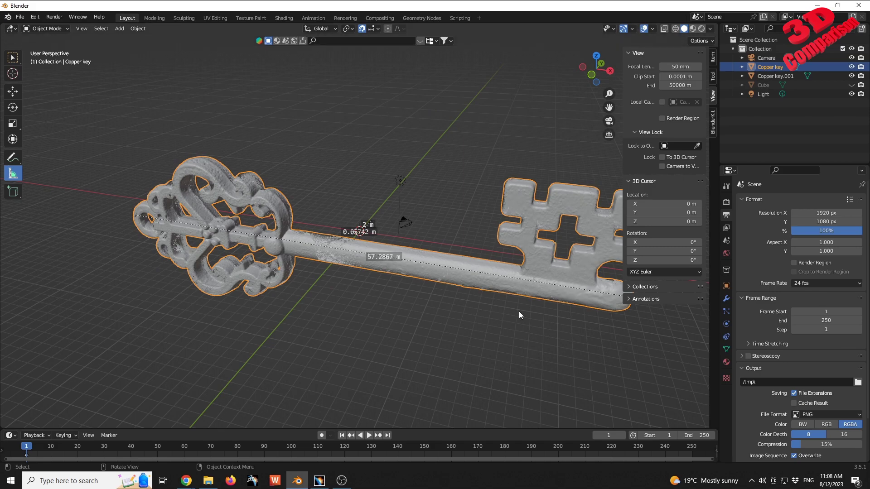
pyautogui.moveTo(518, 311); pyautogui.dragTo(541, 259, button='middle')
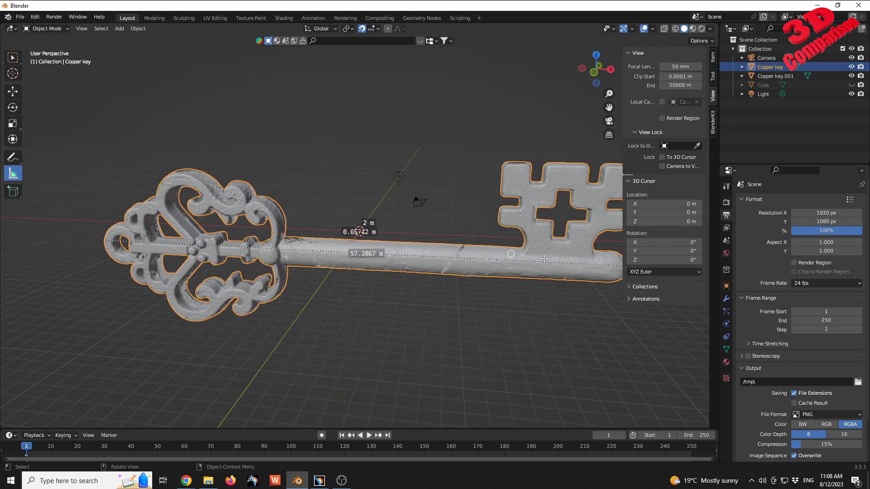
pyautogui.scroll(-1, 544, 258)
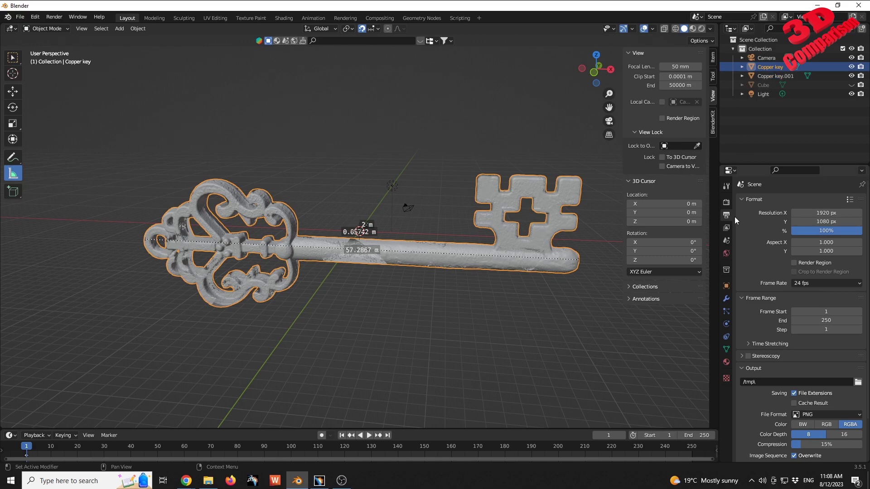
# Check the scene's unit settings, then bring up the Copper key's transform properties
pyautogui.click(727, 299)
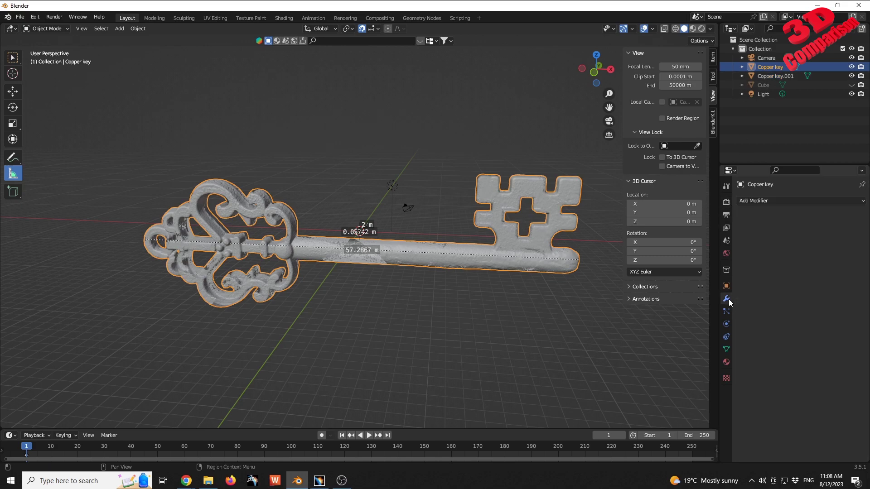
pyautogui.click(726, 240)
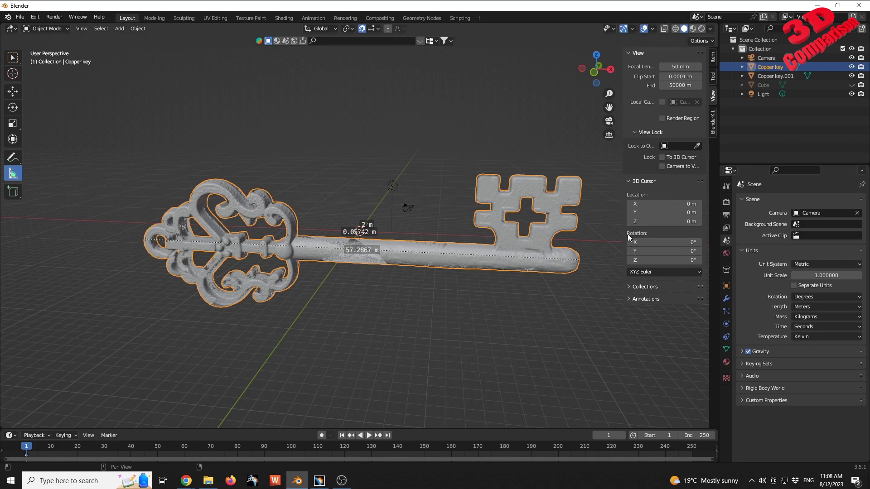
pyautogui.moveTo(460, 242); pyautogui.dragTo(514, 304, button='middle')
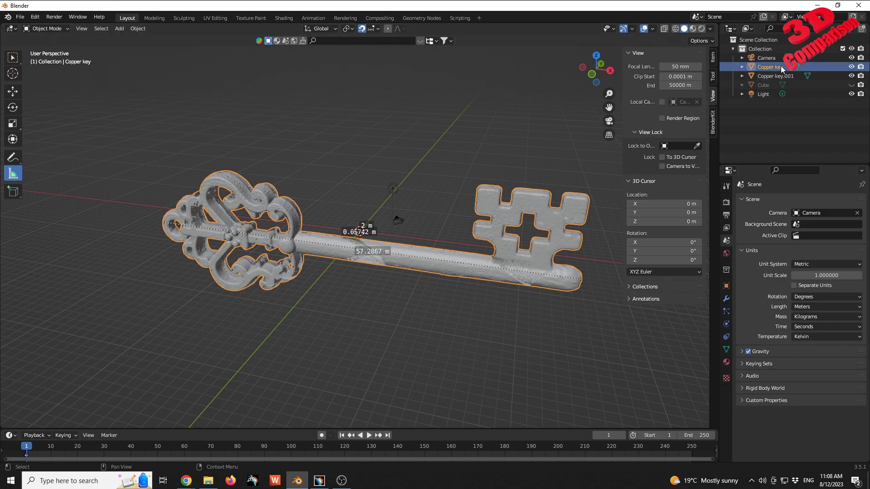
pyautogui.click(724, 301)
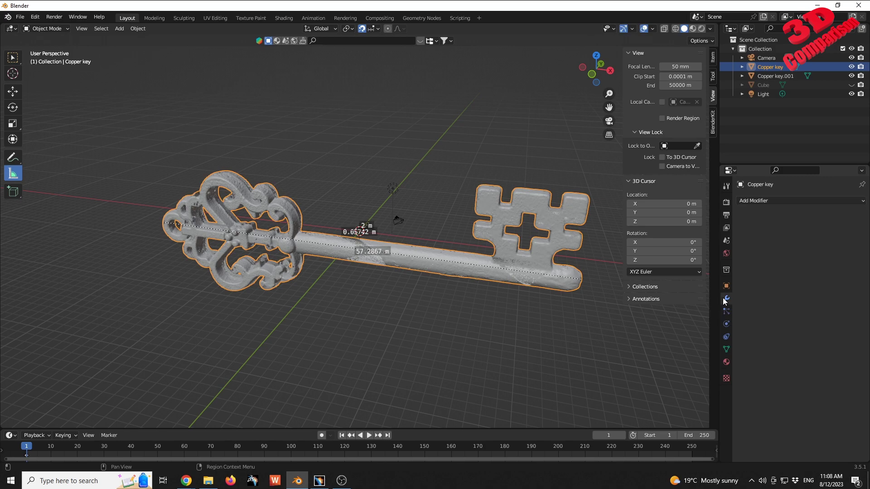
pyautogui.click(728, 287)
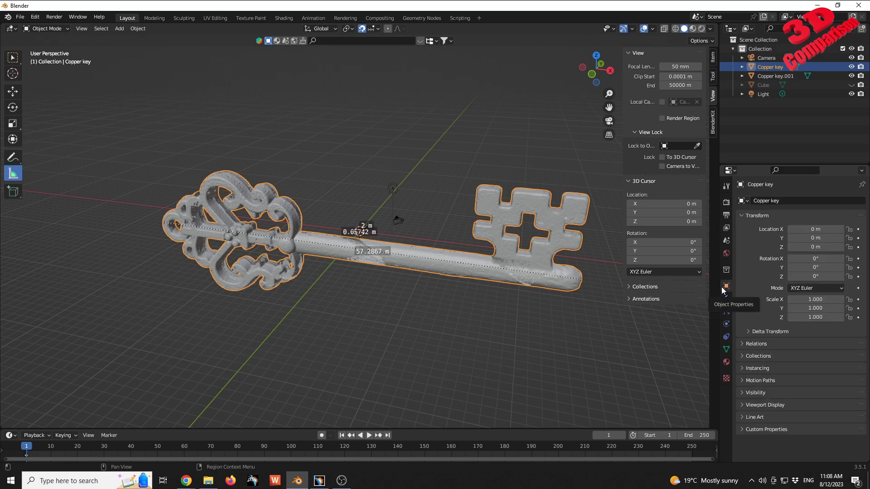
# Set the original Copper key's Scale X, Y and Z to 0.001
pyautogui.doubleClick(821, 299)
pyautogui.write('0.00')
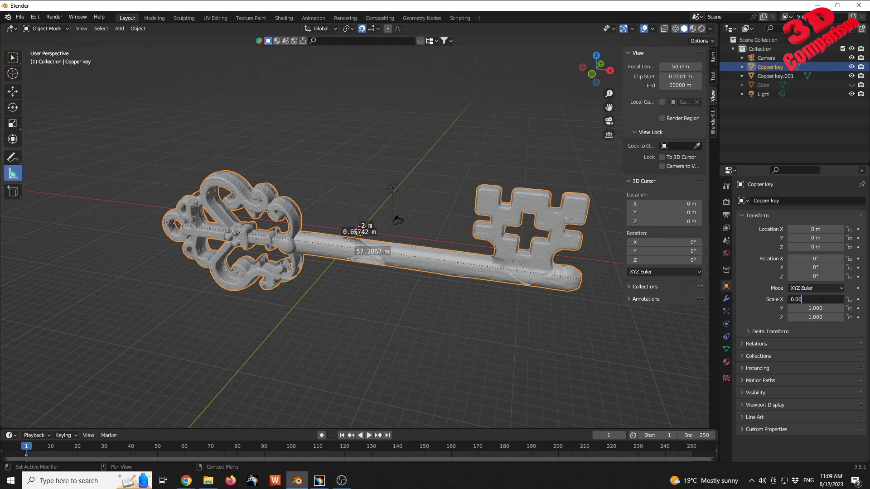
pyautogui.press('Return')
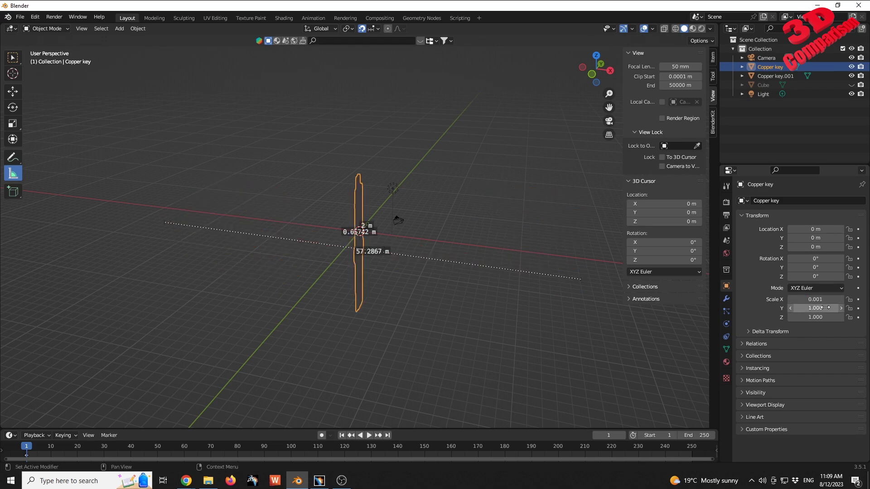
pyautogui.doubleClick(818, 308)
pyautogui.write('0.001')
pyautogui.press('Return')
pyautogui.doubleClick(820, 317)
pyautogui.write('0.001')
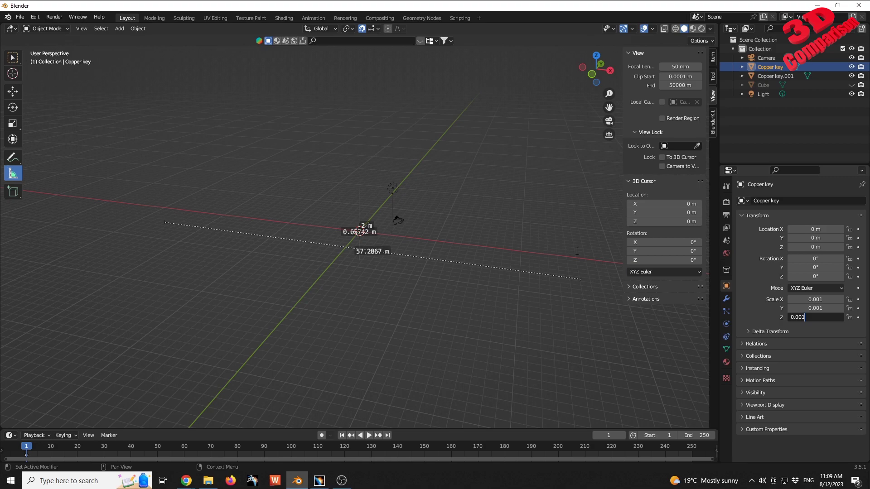
pyautogui.press('Return')
# Isolate the rescaled key and frame it to fill the view
pyautogui.press('KP_Divide')
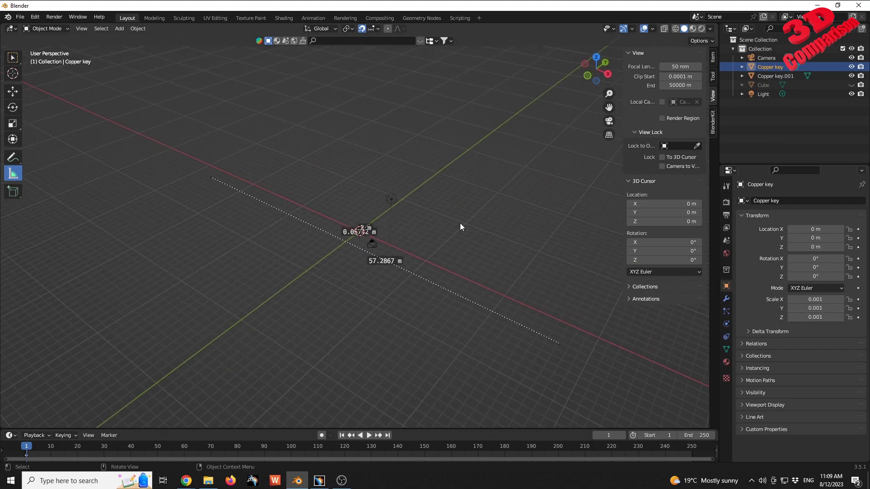
pyautogui.press('KP_Decimal')
pyautogui.moveTo(422, 222); pyautogui.dragTo(432, 197, button='middle')
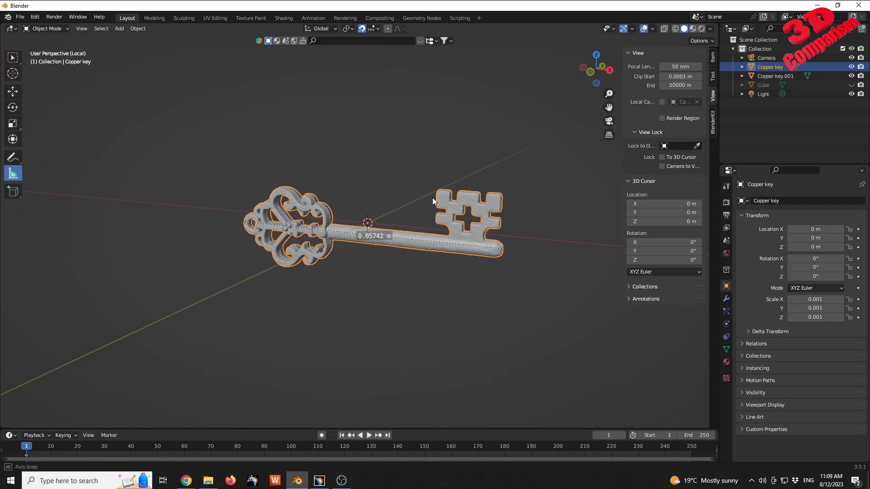
pyautogui.click(851, 67)
pyautogui.click(851, 67)
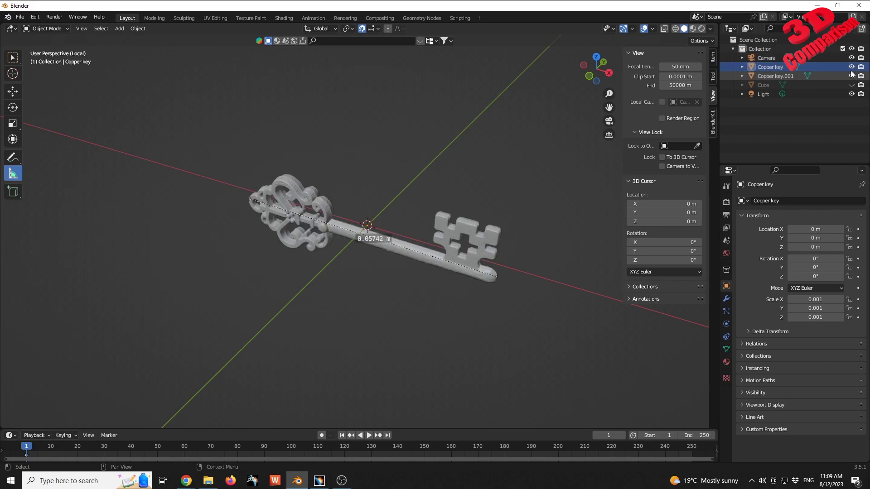
pyautogui.click(852, 67)
pyautogui.click(852, 67)
pyautogui.scroll(-6, 373, 254)
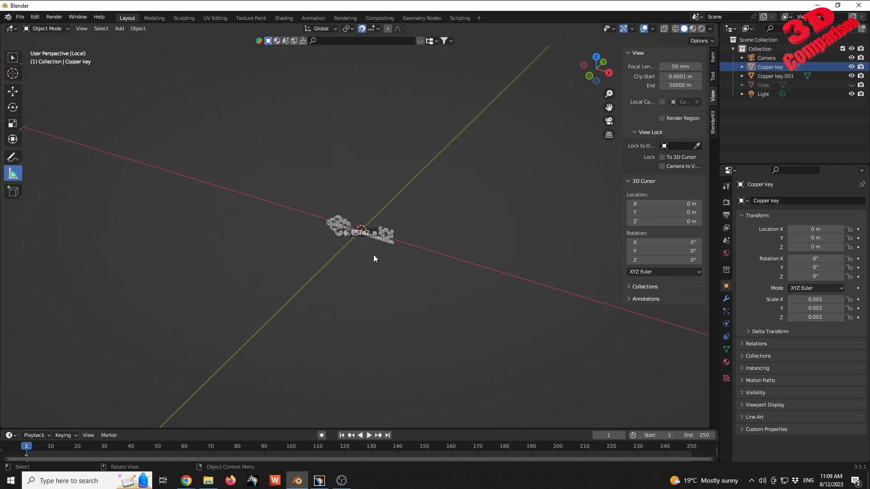
pyautogui.scroll(-3, 373, 255)
pyautogui.scroll(10, 369, 248)
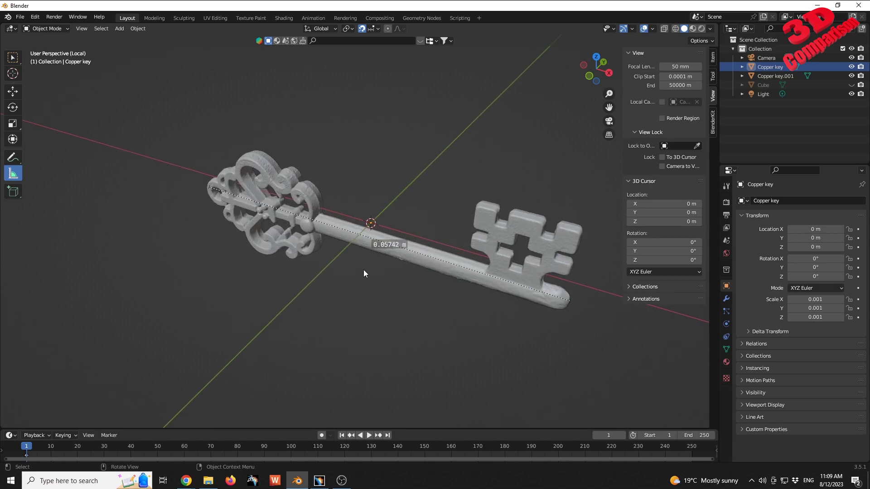
pyautogui.moveTo(405, 296); pyautogui.dragTo(443, 273, button='middle')
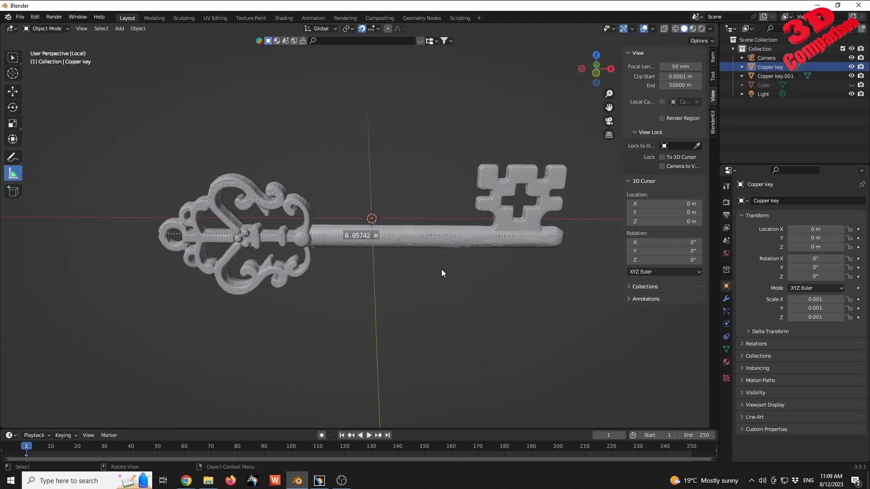